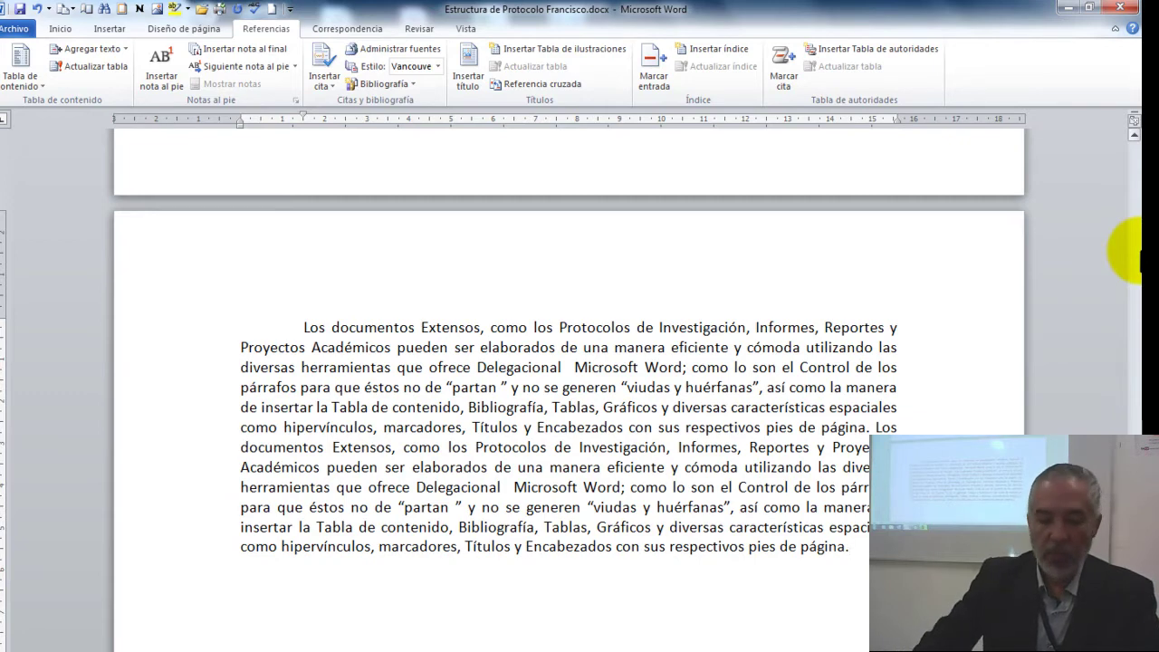
Step: Start a new page after the body paragraph and write the heading "Bibliografía" on it
{"action": "key", "text": "ctrl+Return"}
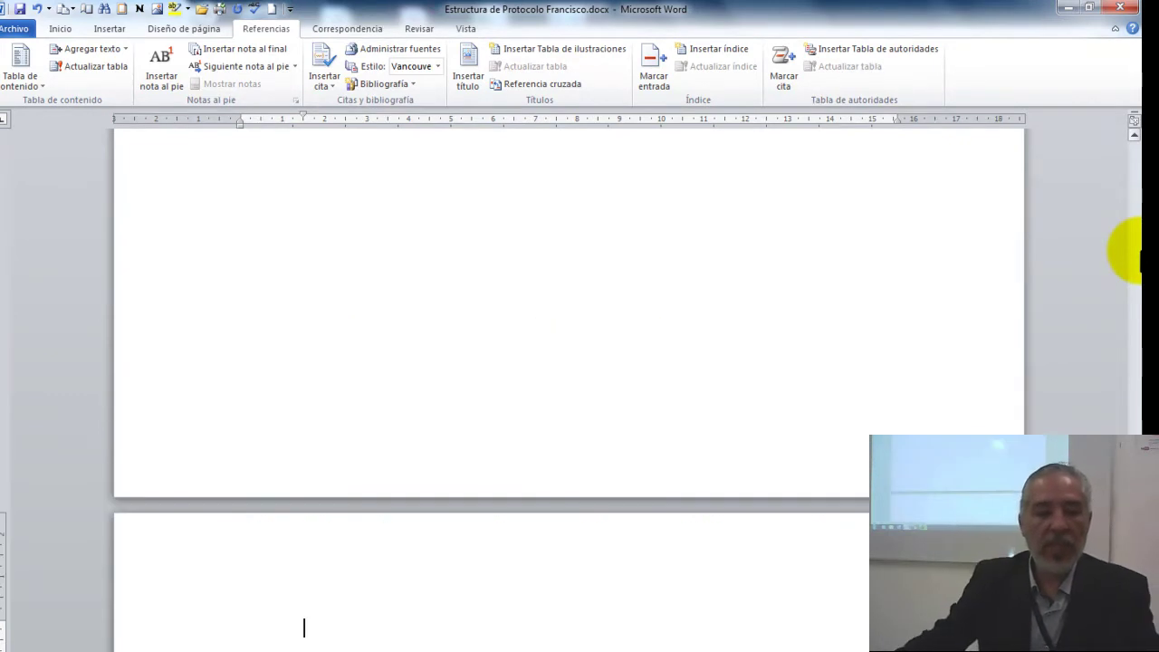
{"action": "scroll", "coordinate": [992, 264], "scroll_direction": "down", "scroll_amount": 2}
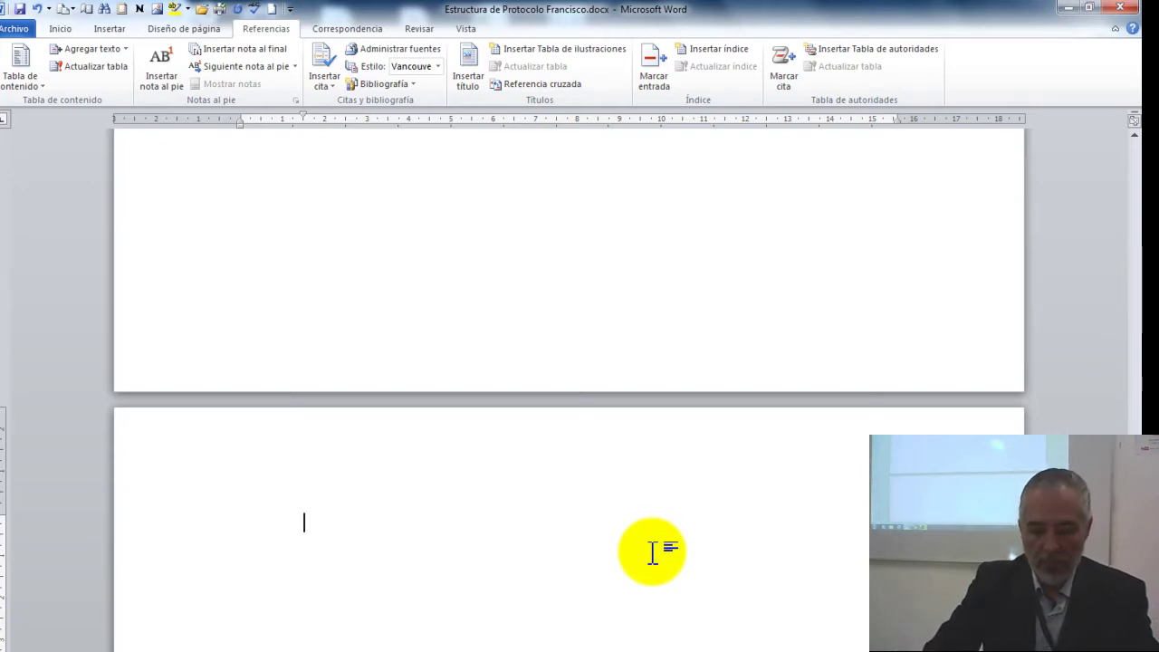
{"action": "type", "text": "Bi"}
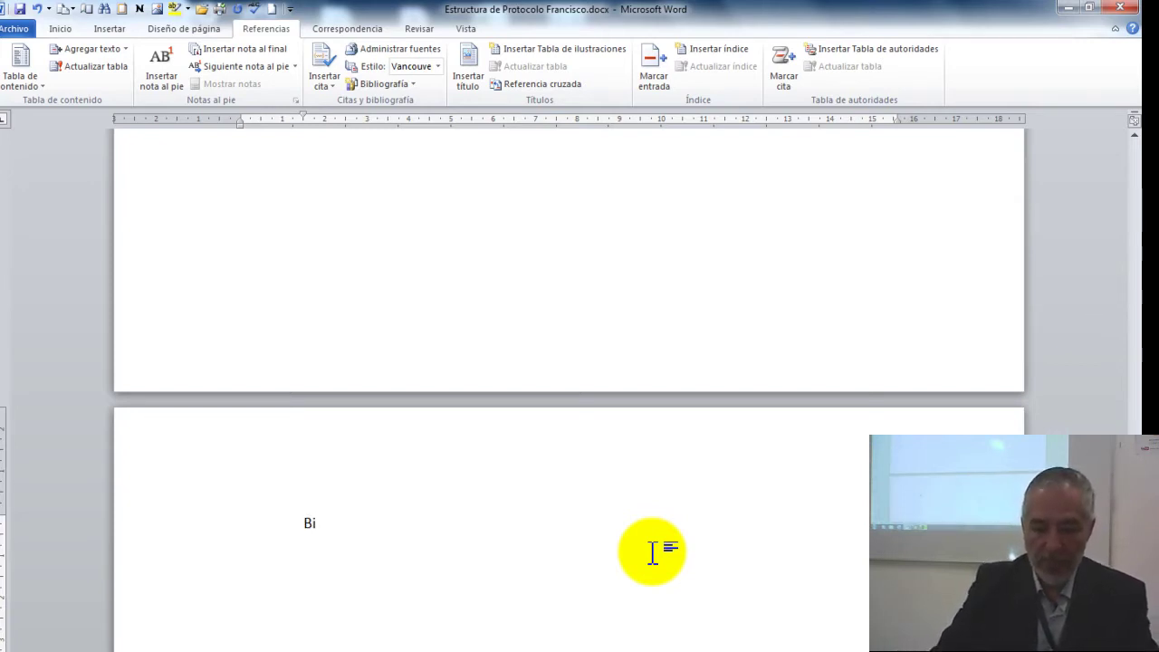
{"action": "type", "text": "bliografía"}
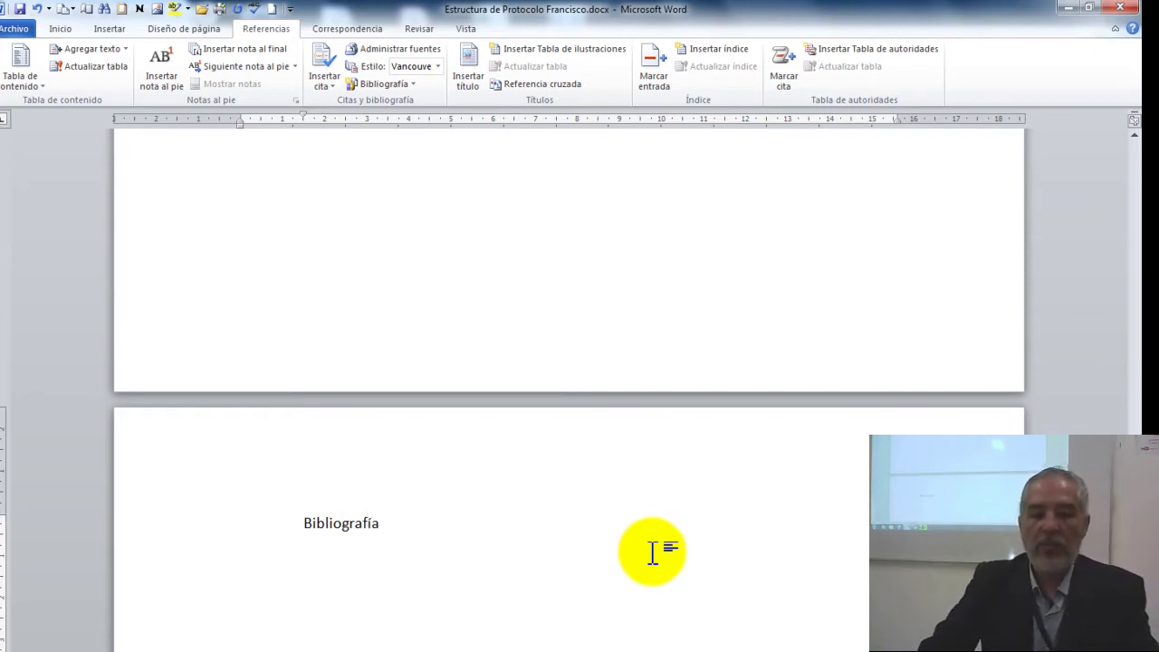
{"action": "key", "text": "Return"}
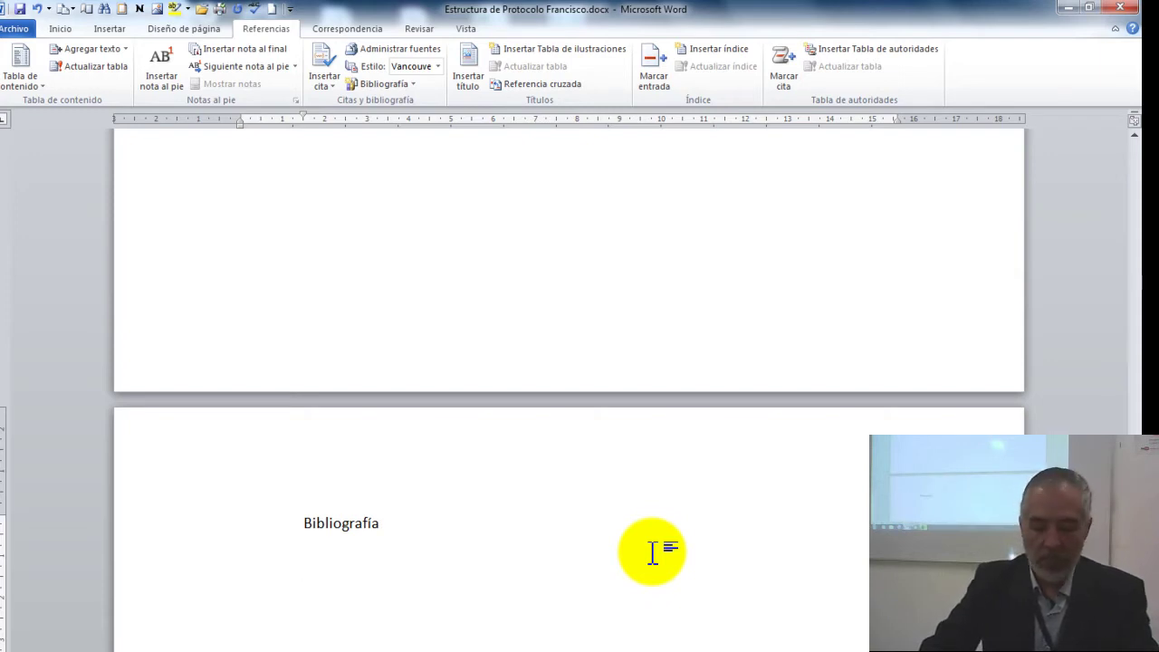
Step: Start another page after the bibliography heading and write "Indice de Tablas", followed by blank lines
{"action": "key", "text": "ctrl+Return"}
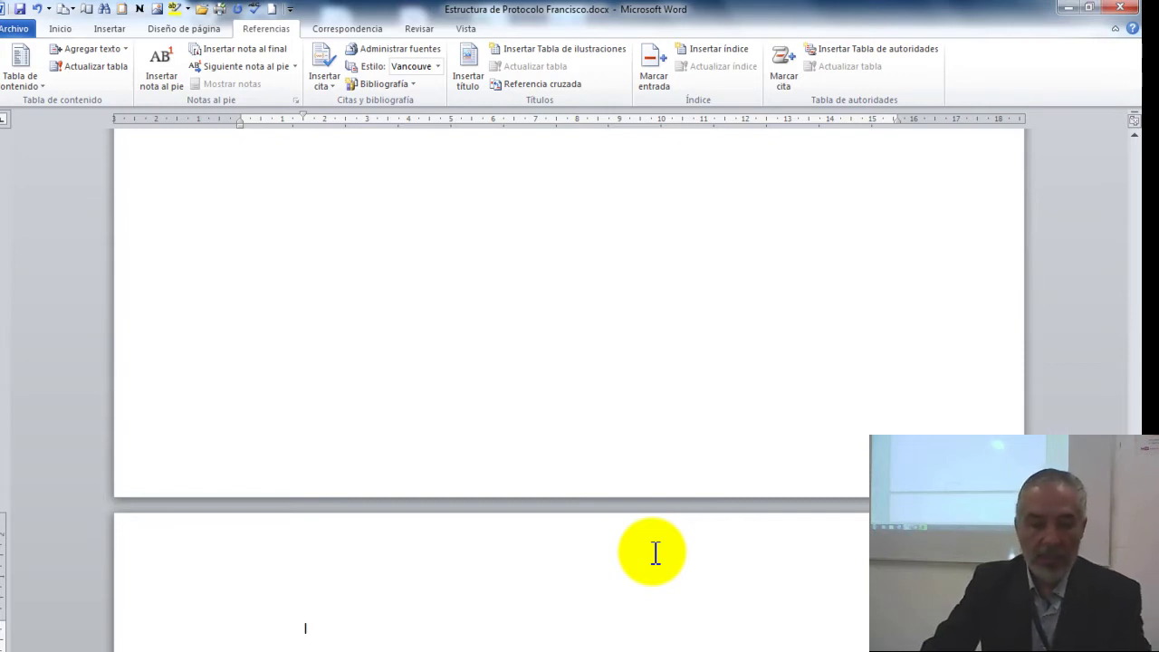
{"action": "type", "text": "ndice de"}
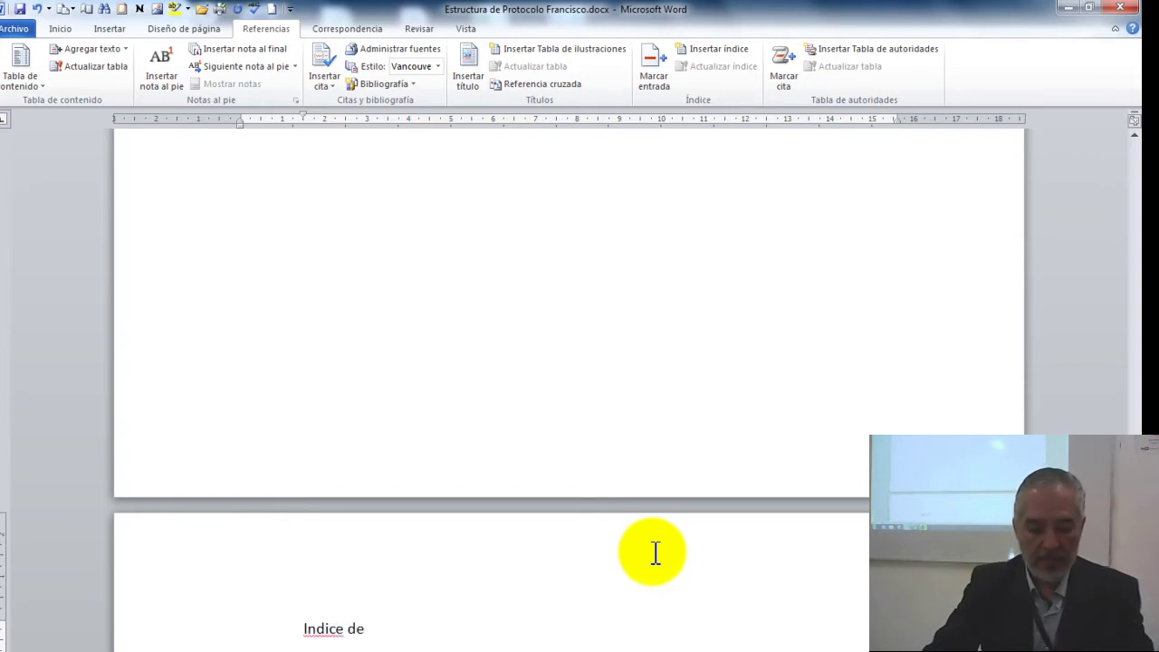
{"action": "type", "text": " Tab"}
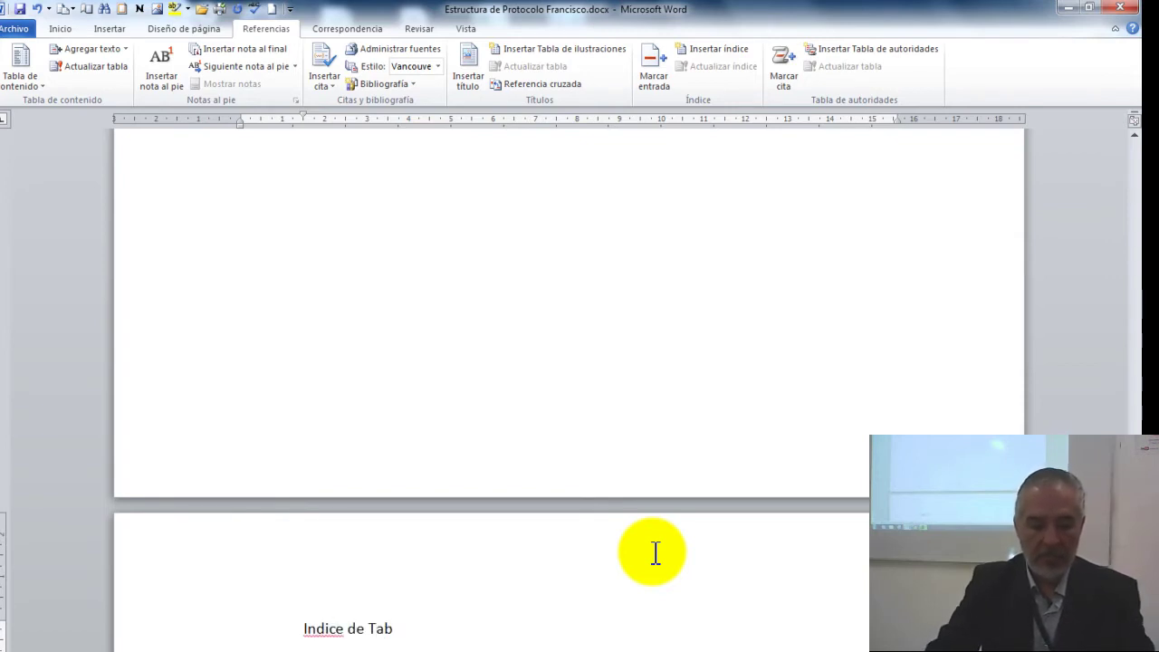
{"action": "type", "text": "las"}
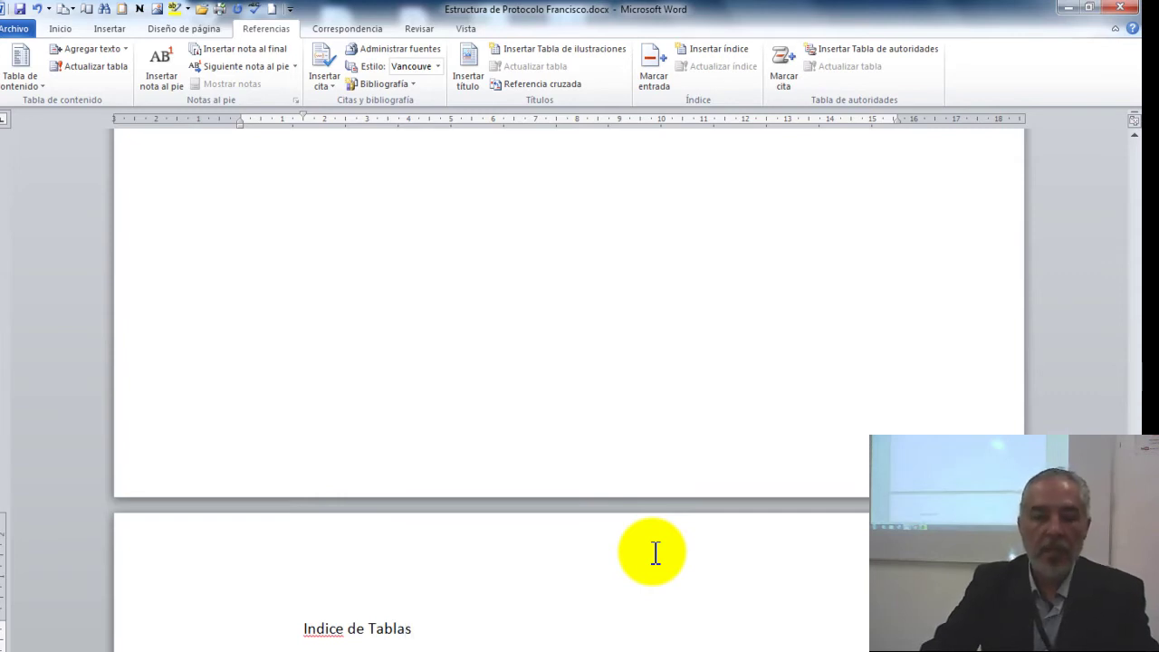
{"action": "key", "text": "Return"}
{"action": "key", "text": "Return"}
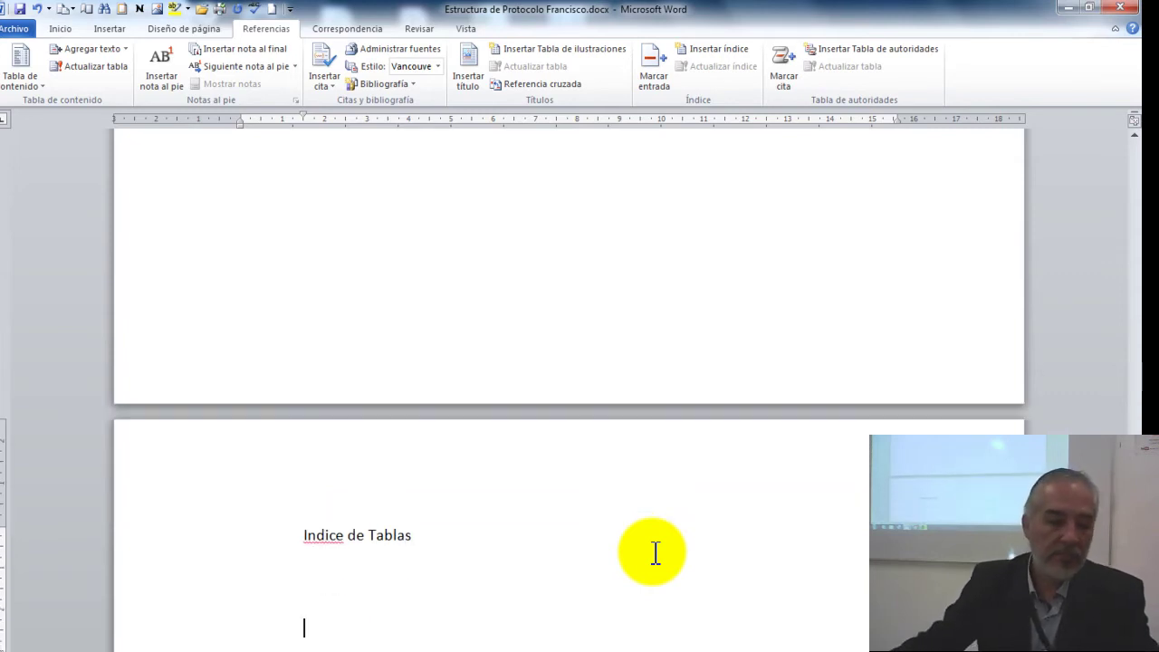
Step: Correct the misspelled "Indice" to "Índice" in the heading and place the cursor beneath it
{"action": "right_click", "coordinate": [324, 536]}
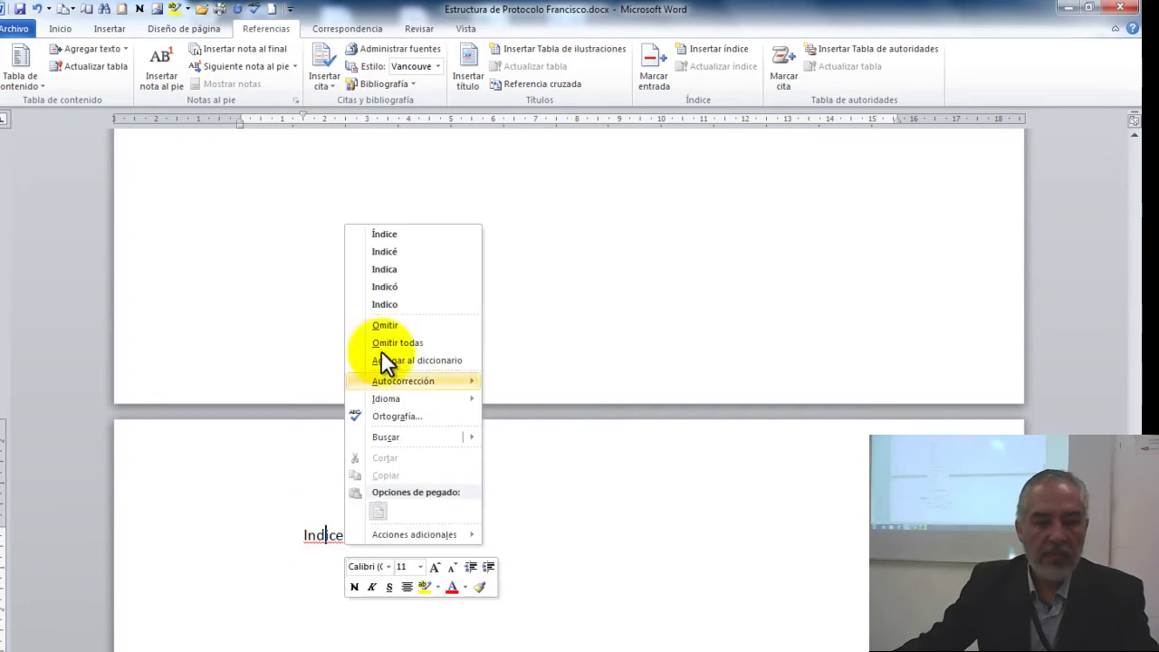
{"action": "left_click", "coordinate": [406, 235]}
{"action": "left_click", "coordinate": [304, 586]}
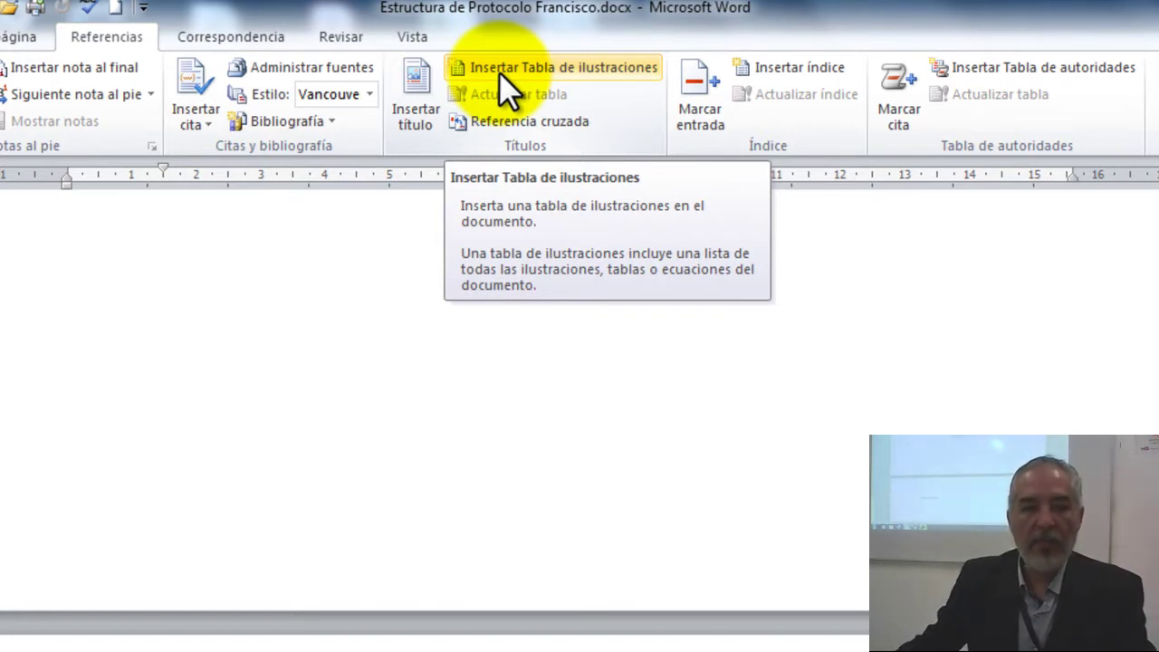
Step: Open the settings for inserting a table of illustrations under the "Índice de Tablas" heading
{"action": "left_click", "coordinate": [501, 67]}
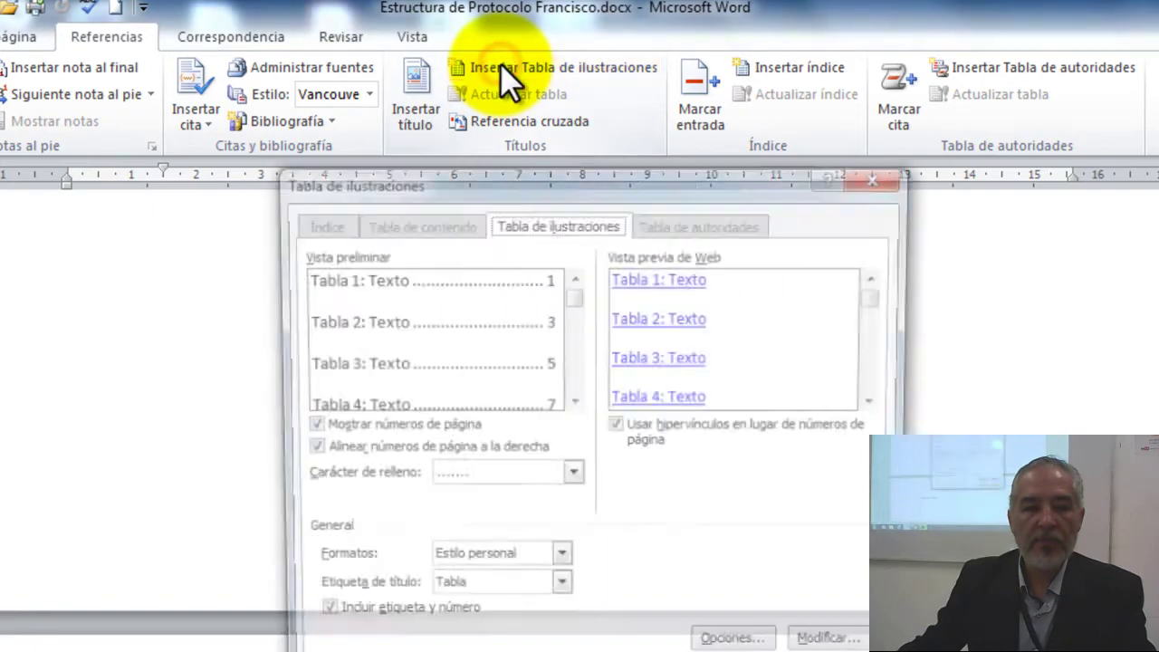
{"action": "left_click_drag", "start_coordinate": [542, 183], "coordinate": [691, 233]}
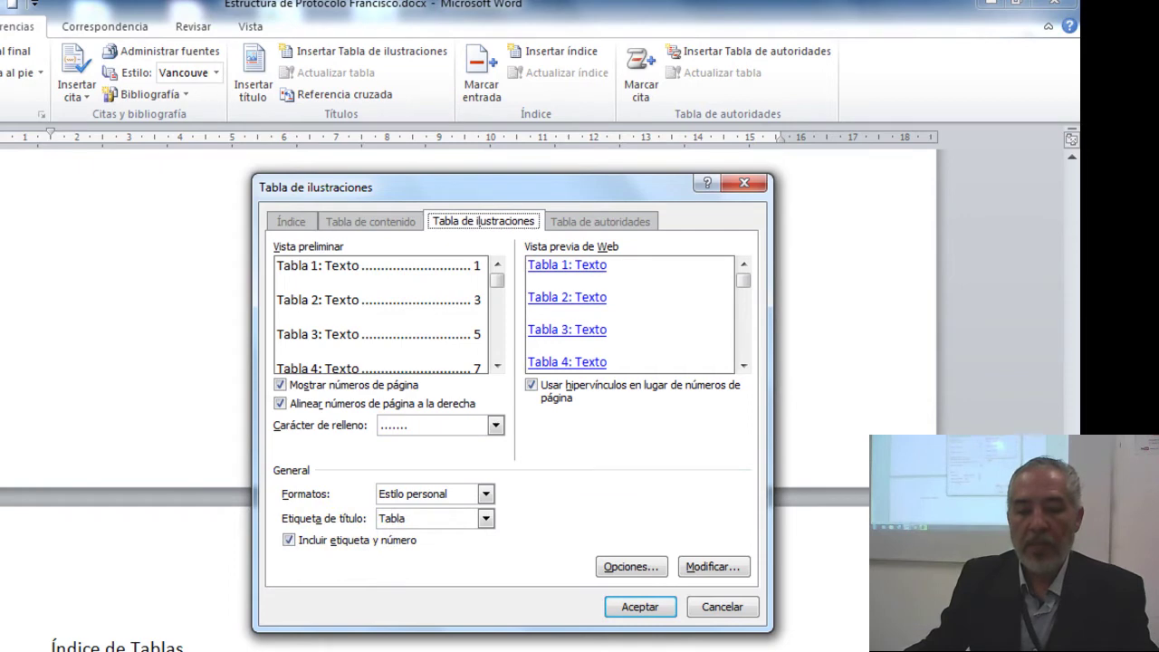
{"action": "left_click", "coordinate": [657, 650]}
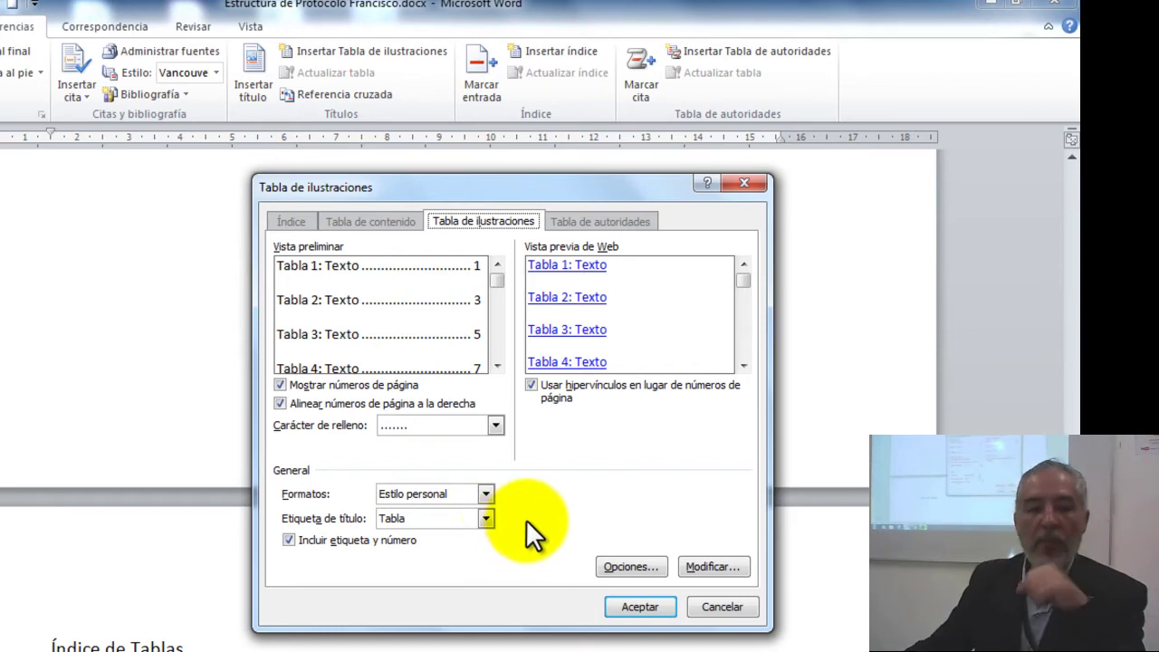
Step: Look through the available title labels for the table of illustrations, keeping Tabla selected
{"action": "left_click", "coordinate": [490, 522]}
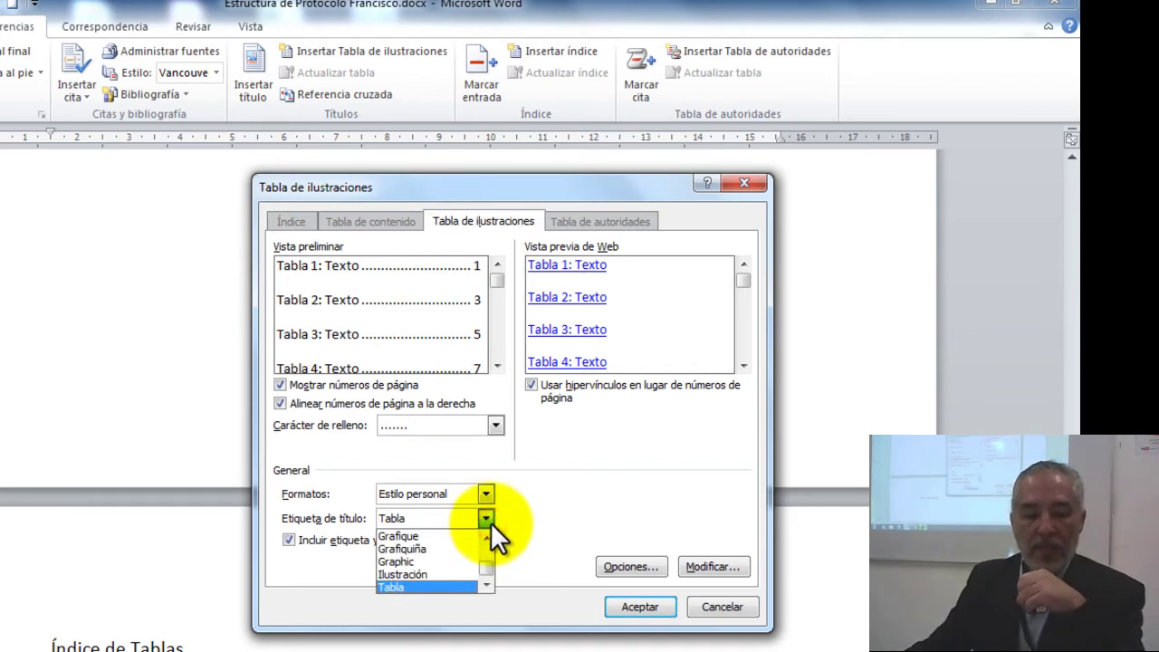
{"action": "left_click_drag", "start_coordinate": [487, 565], "coordinate": [483, 537]}
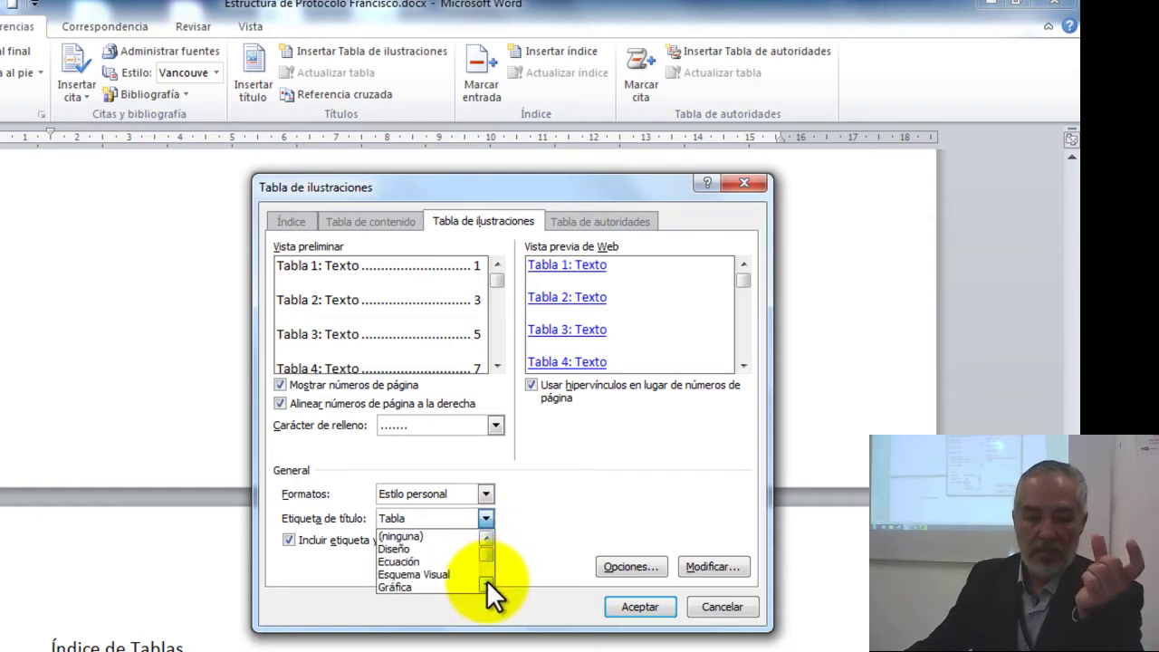
{"action": "left_click", "coordinate": [485, 582]}
{"action": "left_click", "coordinate": [486, 582]}
{"action": "left_click", "coordinate": [485, 584]}
{"action": "left_click", "coordinate": [485, 584]}
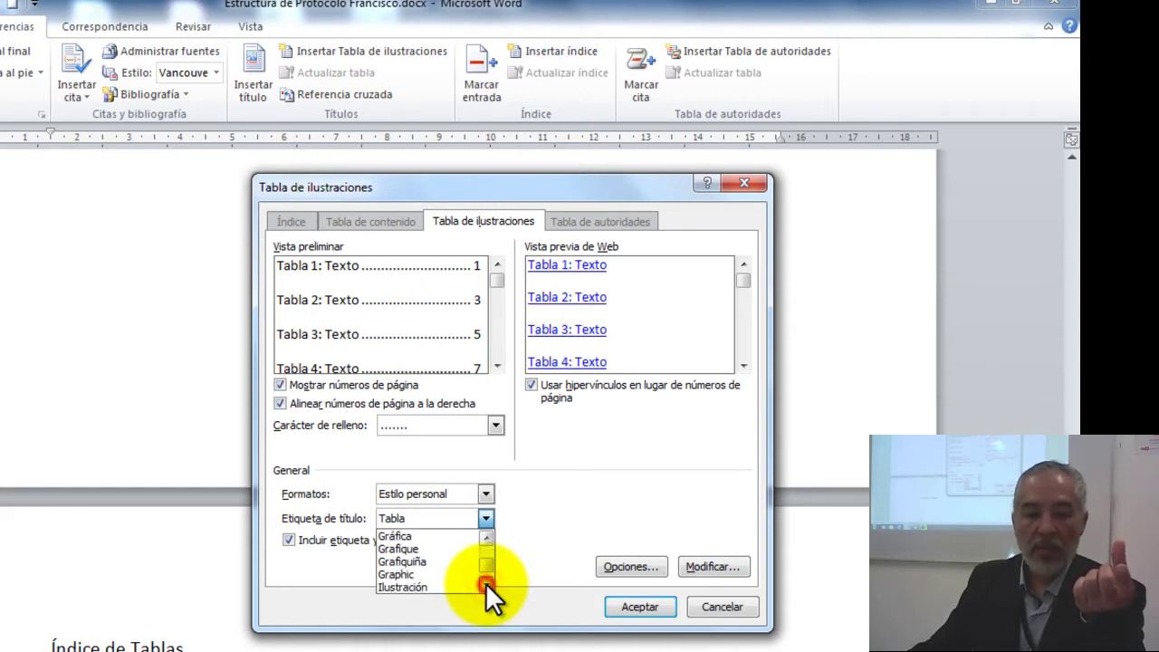
{"action": "left_click", "coordinate": [485, 584]}
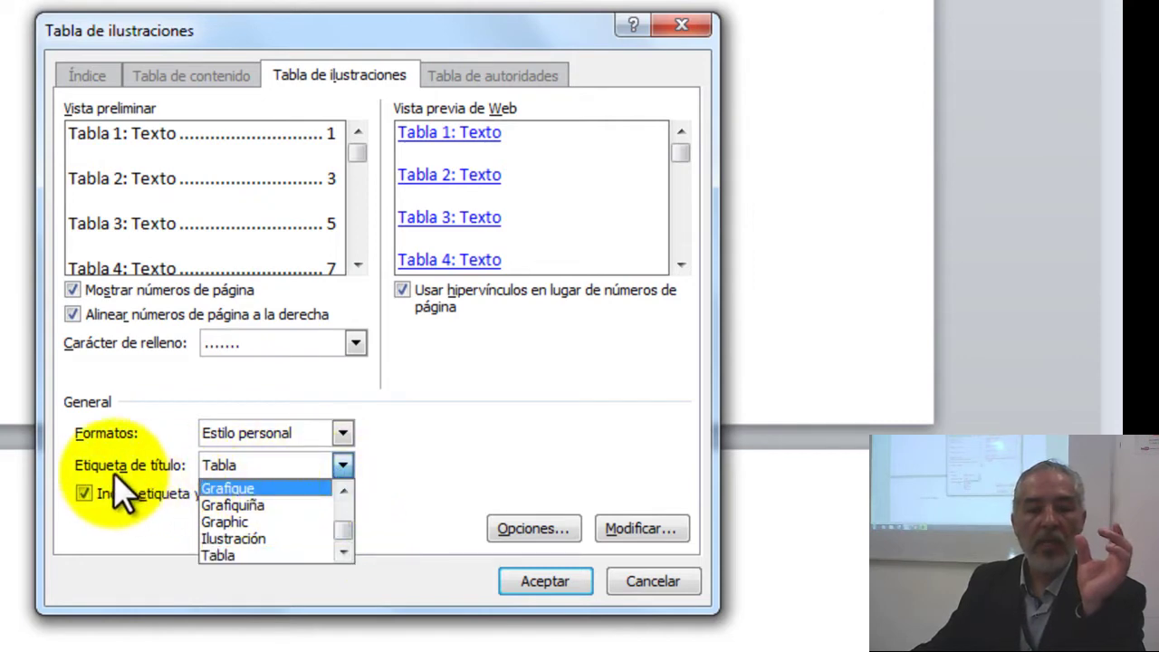
{"action": "left_click", "coordinate": [342, 466]}
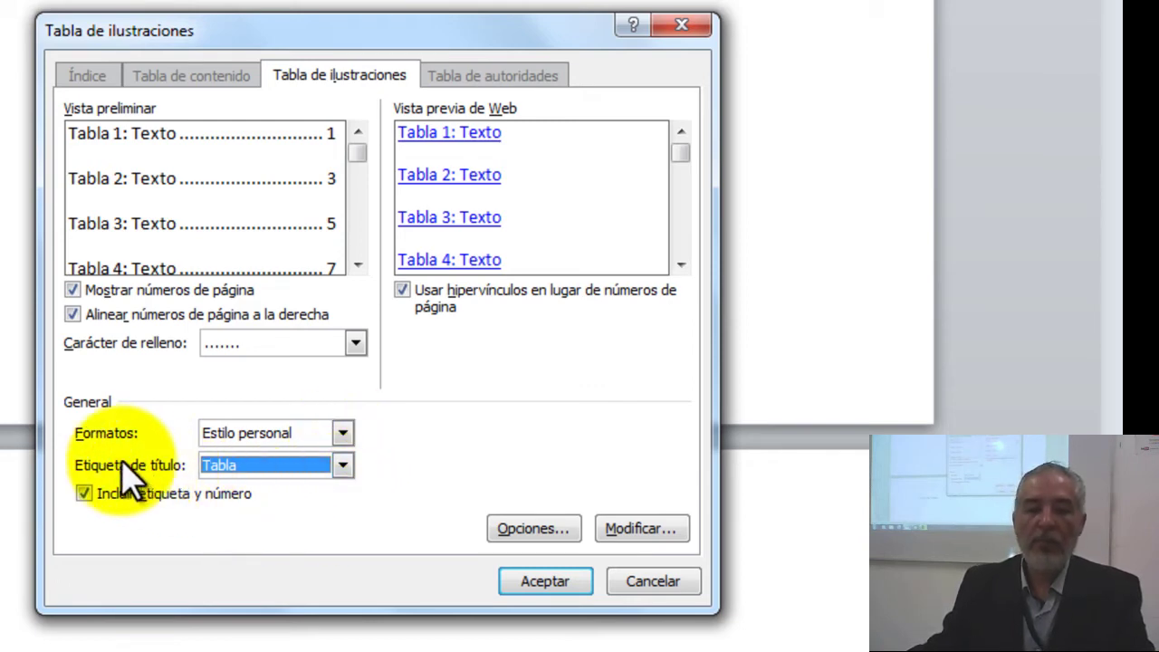
Step: Preview the Clásico format for the table of illustrations and return to Estilo personal
{"action": "left_click", "coordinate": [344, 434]}
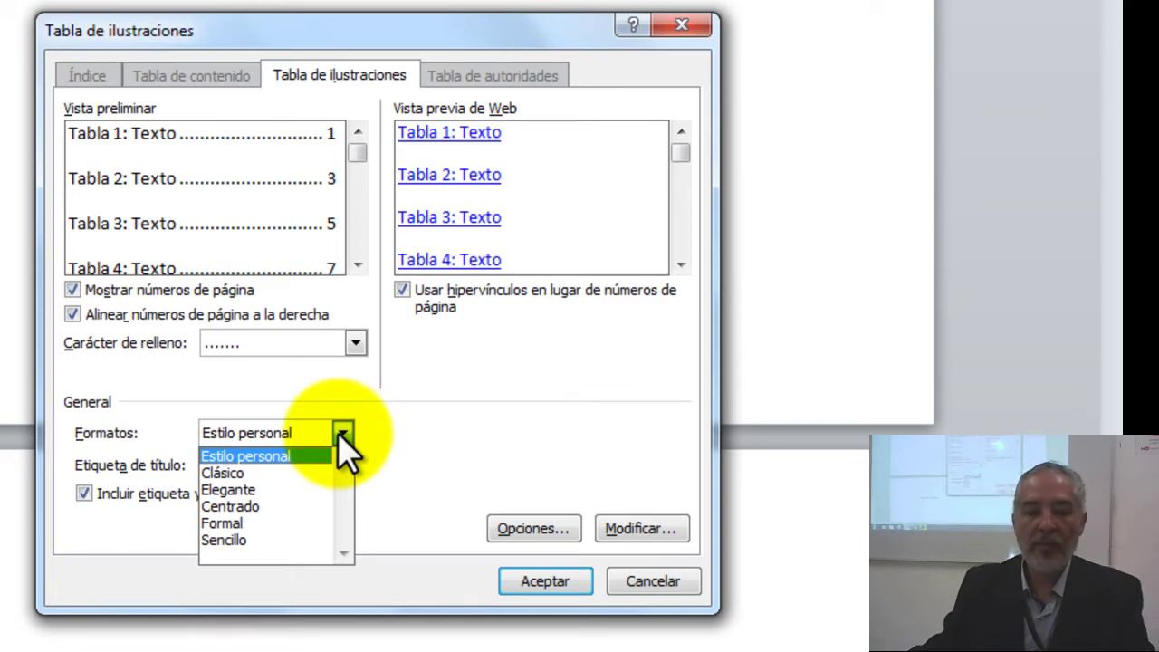
{"action": "left_click", "coordinate": [288, 473]}
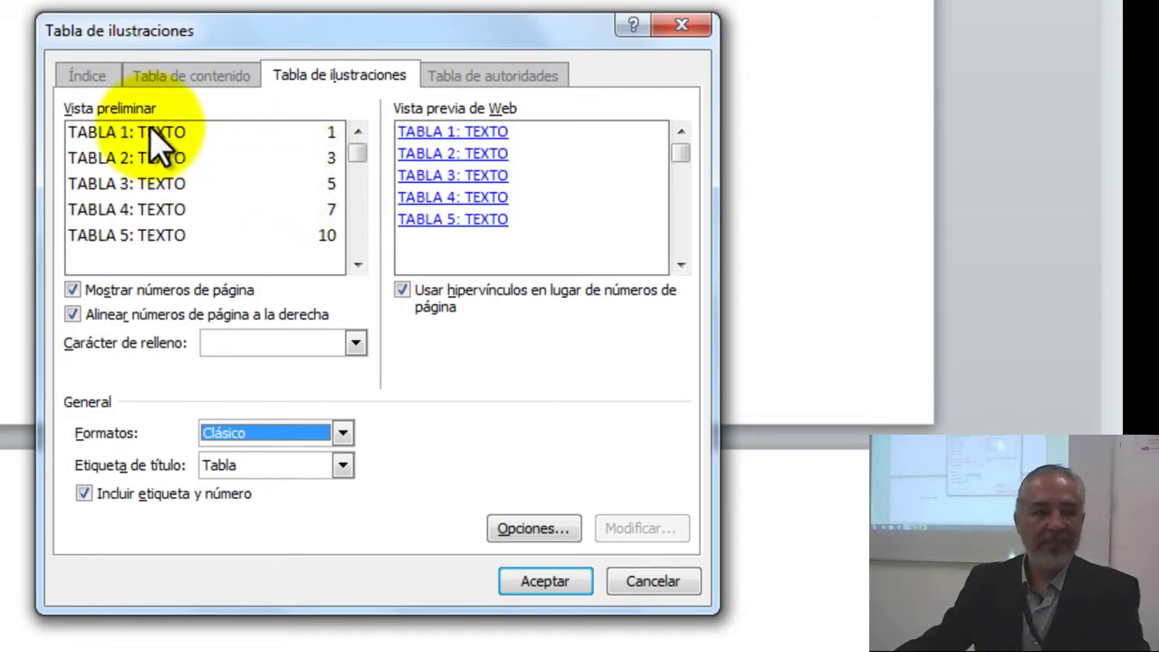
{"action": "left_click", "coordinate": [342, 437]}
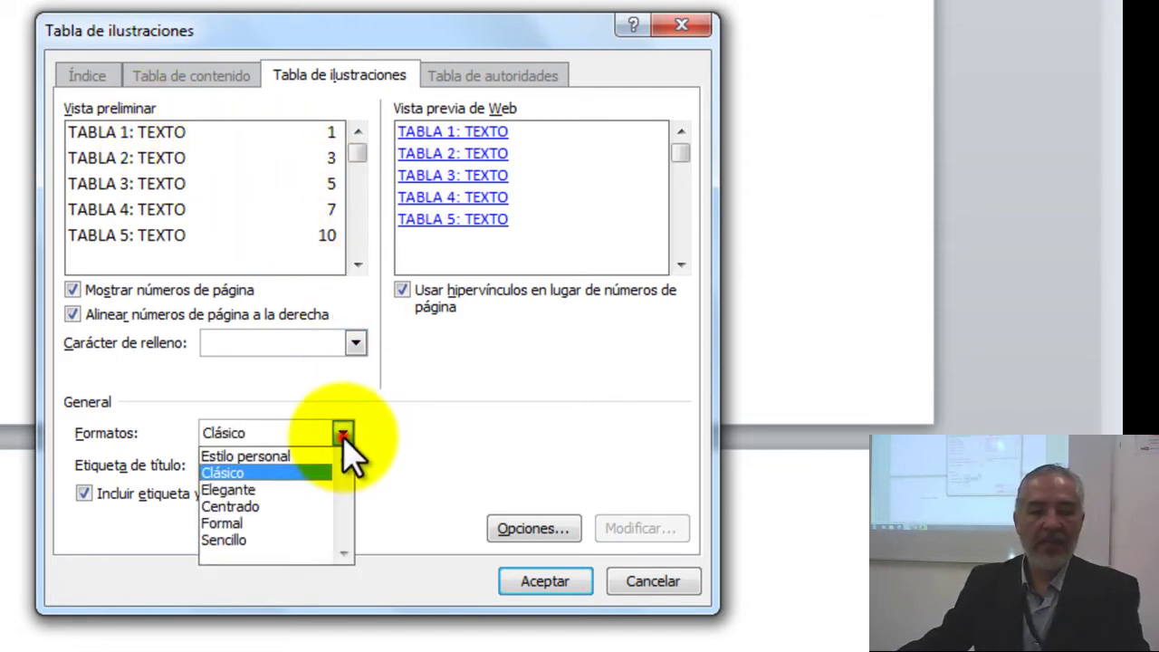
{"action": "left_click", "coordinate": [301, 454]}
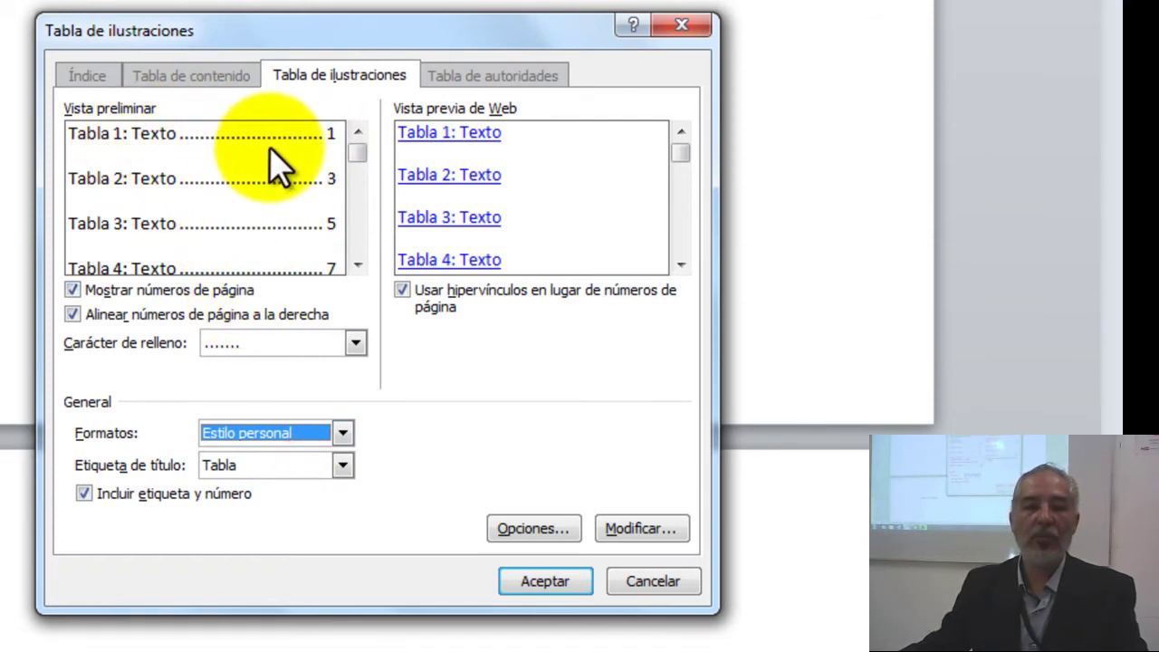
Step: Preview the Clásico, Elegante, Centrado, Formal and Sencillo formats in turn, and set the format back to Estilo personal
{"action": "left_click", "coordinate": [344, 433]}
{"action": "left_click", "coordinate": [308, 473]}
{"action": "left_click", "coordinate": [342, 433]}
{"action": "left_click", "coordinate": [298, 494]}
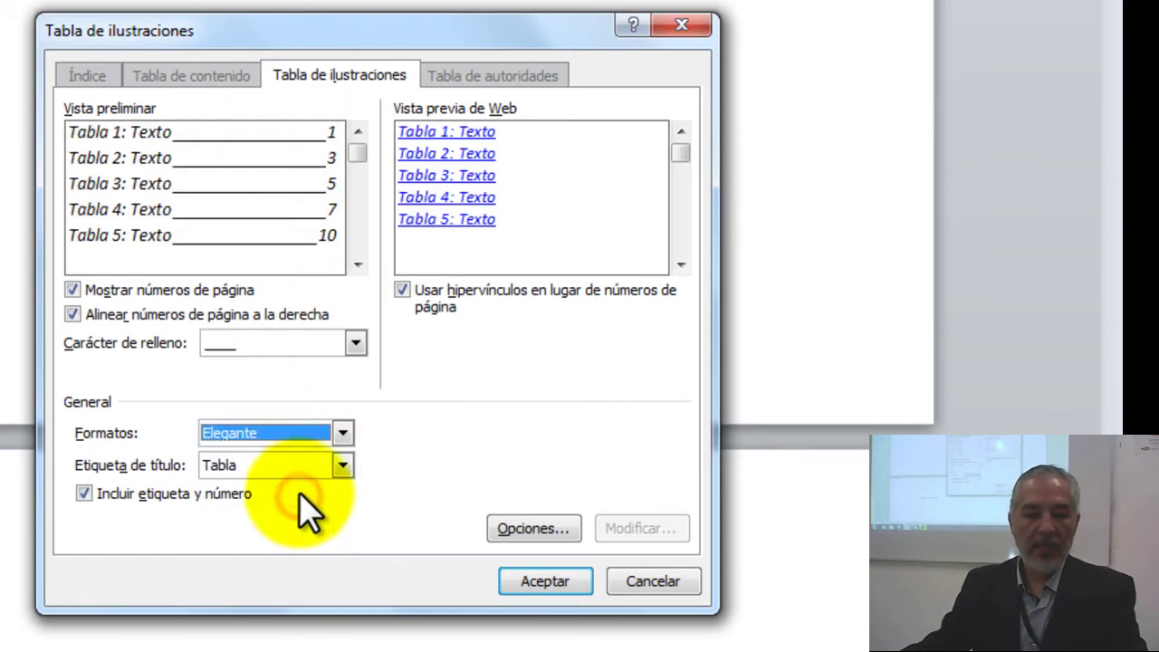
{"action": "left_click", "coordinate": [342, 432]}
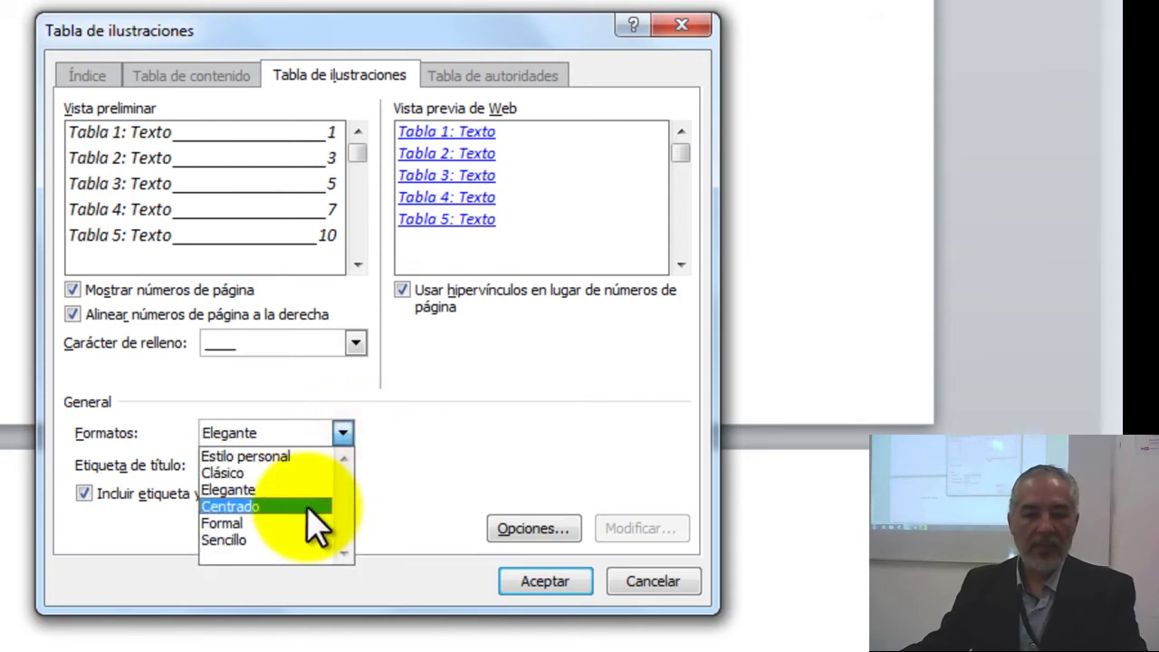
{"action": "left_click", "coordinate": [308, 507]}
{"action": "left_click", "coordinate": [344, 433]}
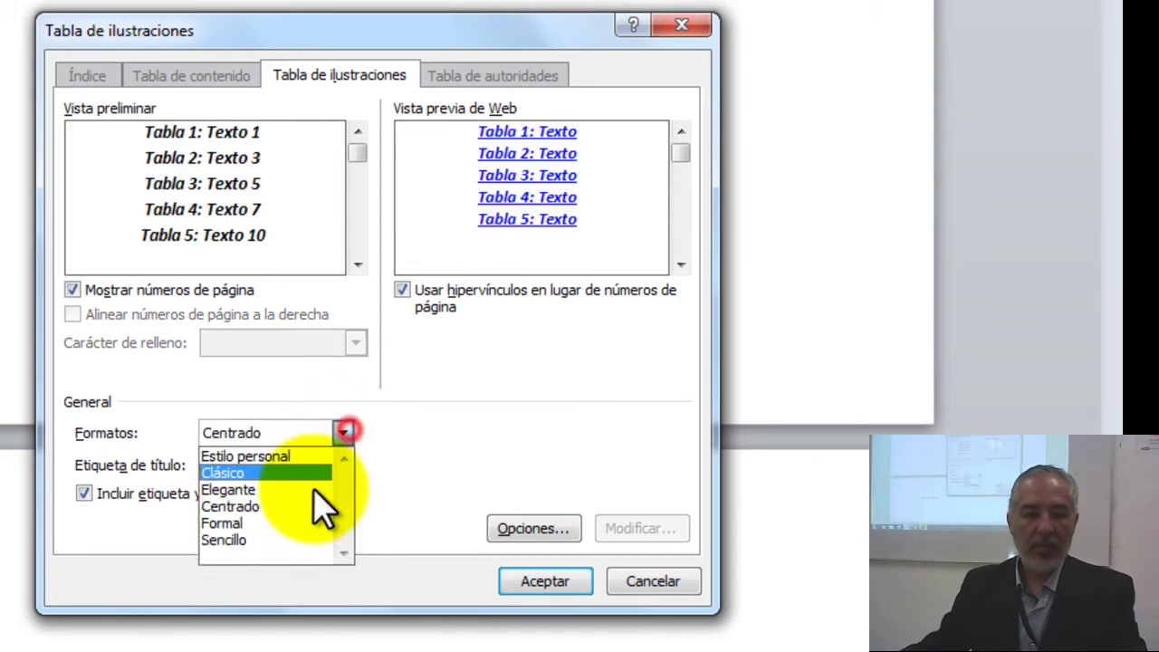
{"action": "left_click", "coordinate": [299, 525]}
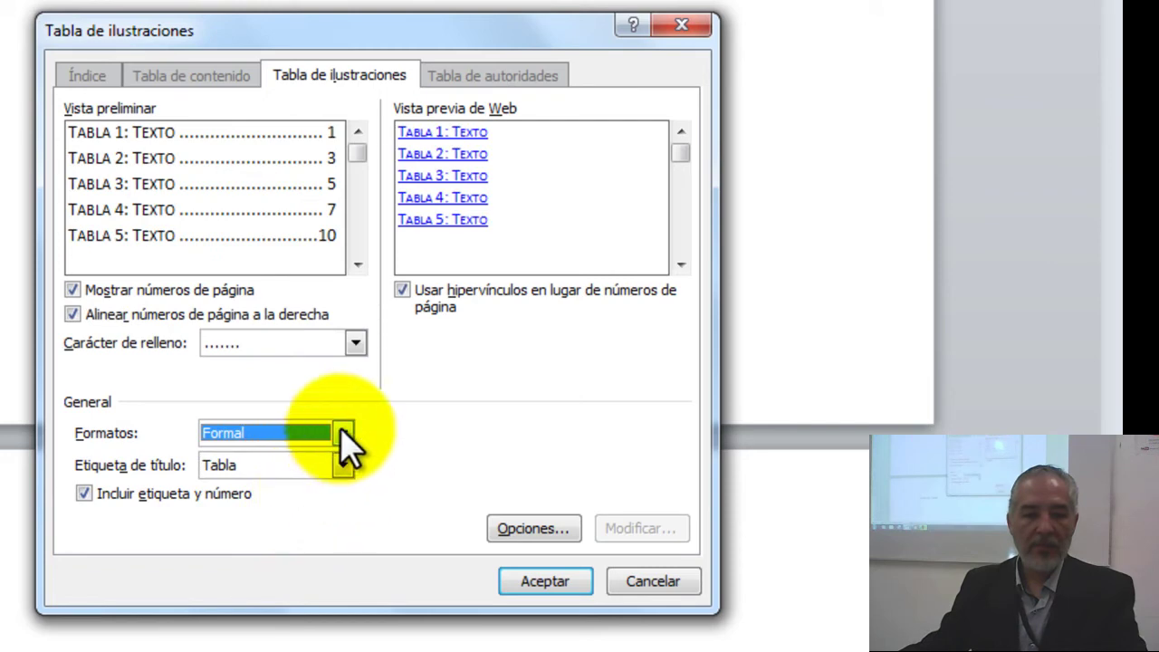
{"action": "left_click", "coordinate": [342, 433]}
{"action": "left_click", "coordinate": [288, 538]}
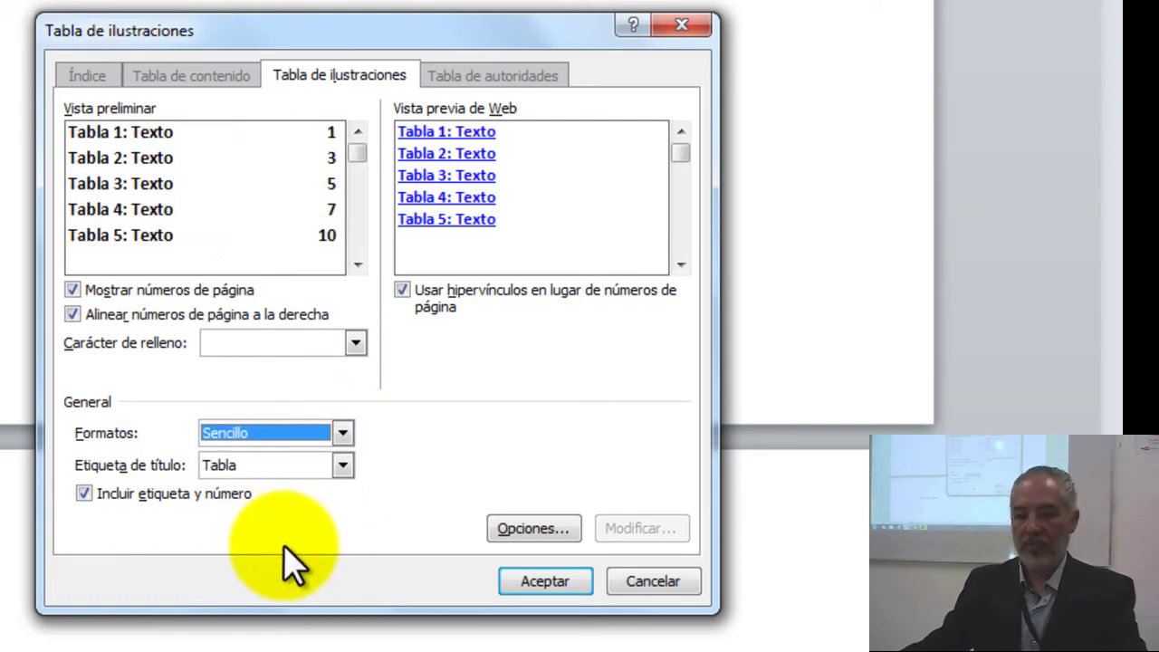
{"action": "left_click", "coordinate": [341, 436]}
{"action": "left_click", "coordinate": [319, 457]}
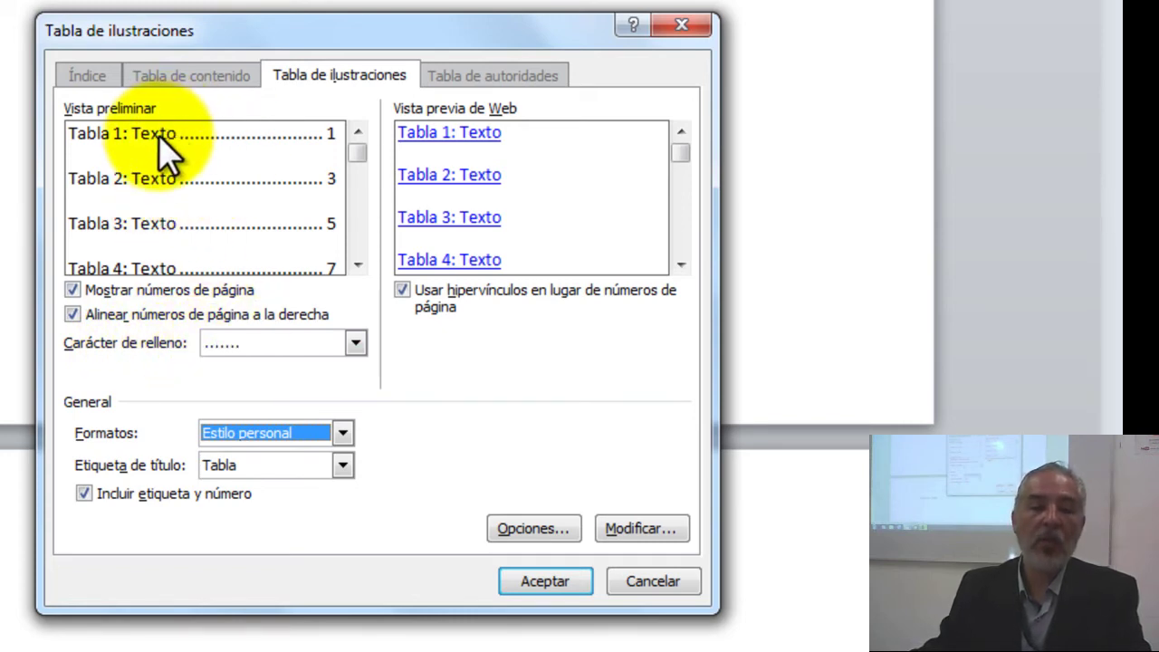
Step: Try the dashed and underscore fill characters before the page numbers, and set the fill character to (ninguno)
{"action": "left_click", "coordinate": [356, 343]}
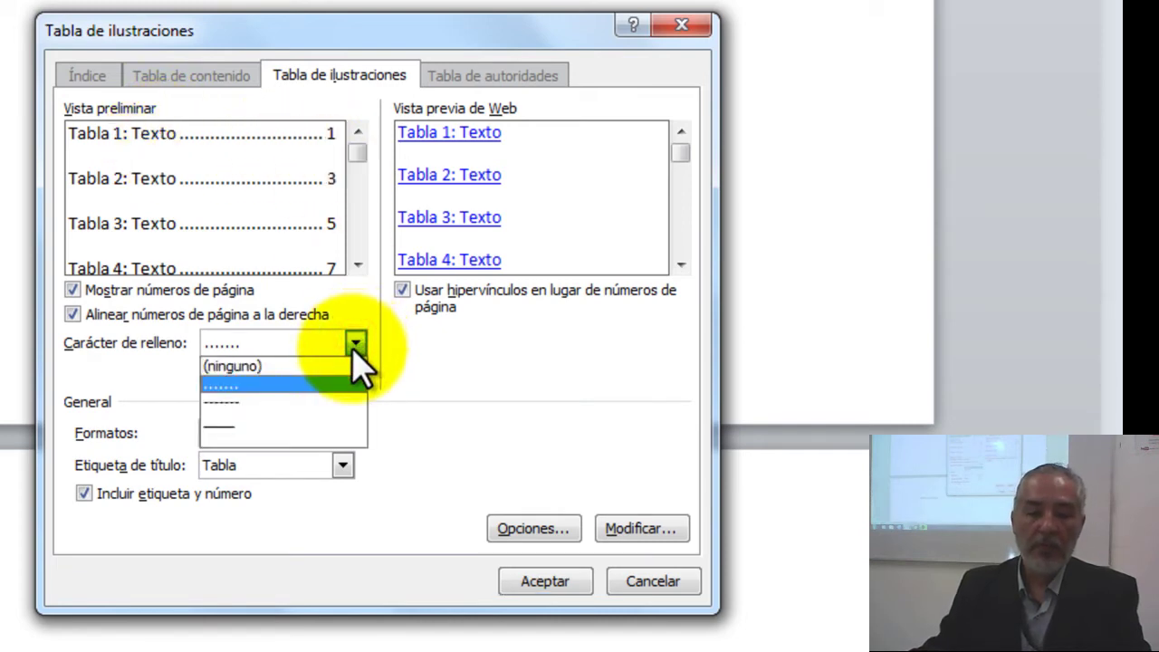
{"action": "left_click", "coordinate": [333, 402]}
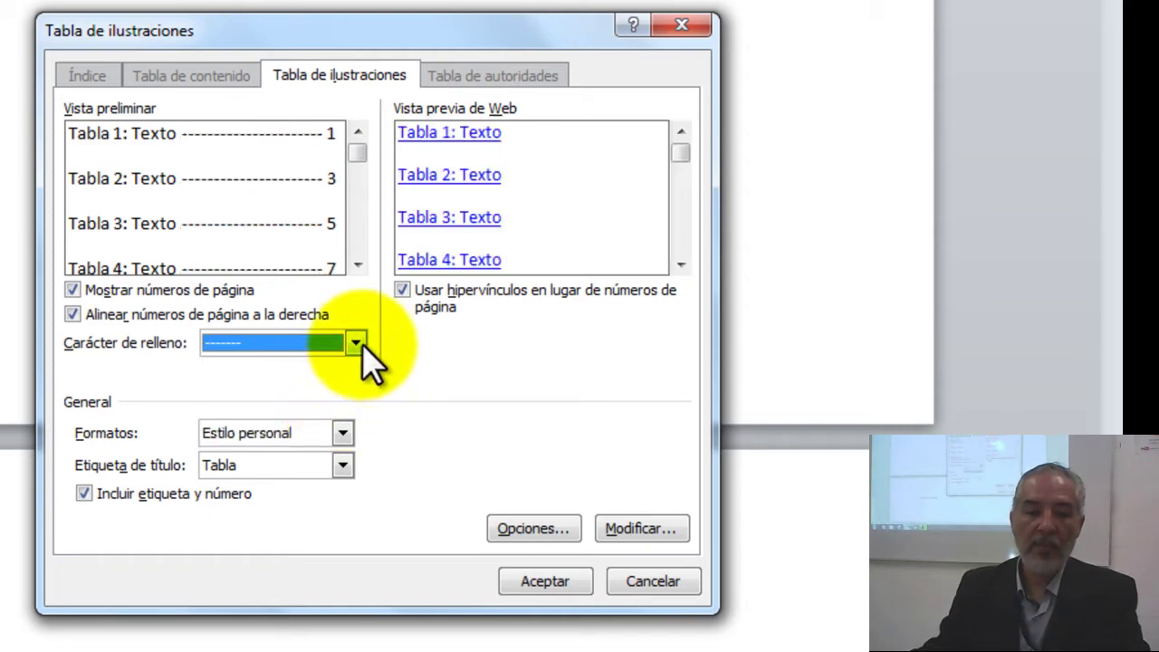
{"action": "left_click", "coordinate": [356, 343]}
{"action": "left_click", "coordinate": [328, 426]}
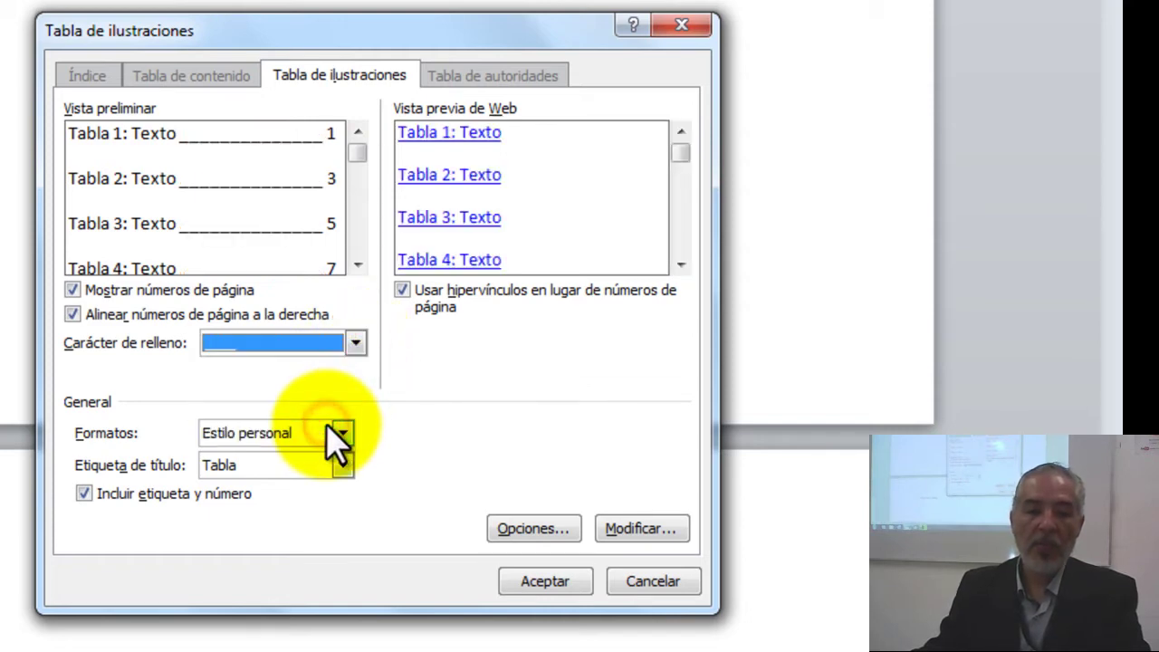
{"action": "left_click", "coordinate": [357, 344]}
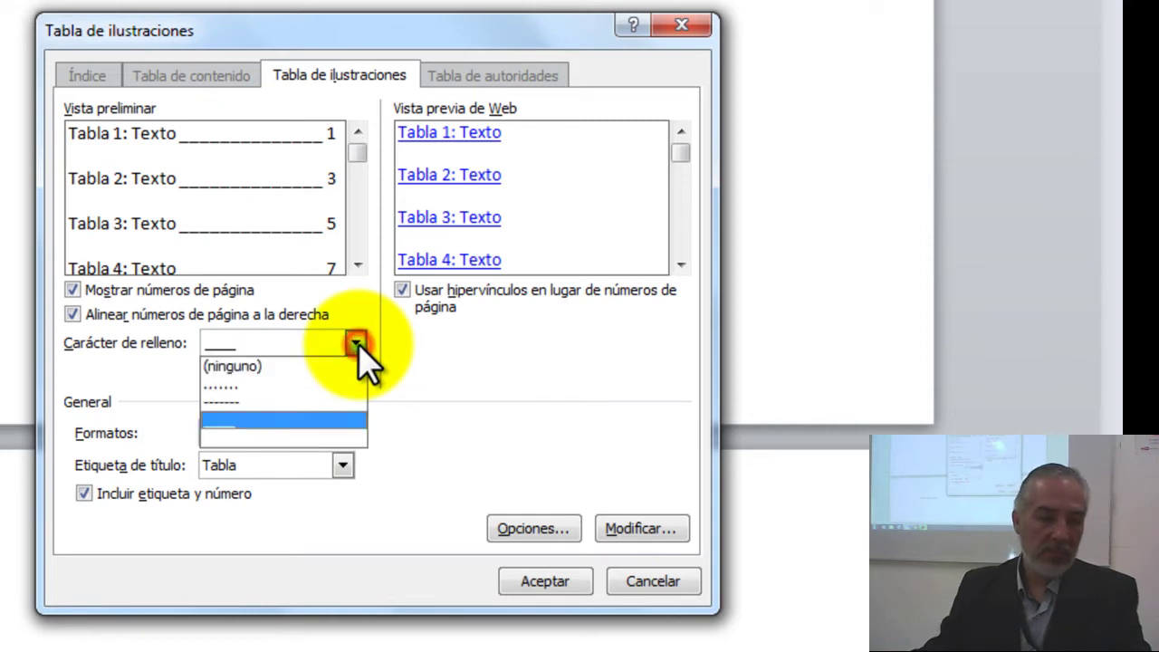
{"action": "left_click", "coordinate": [351, 370]}
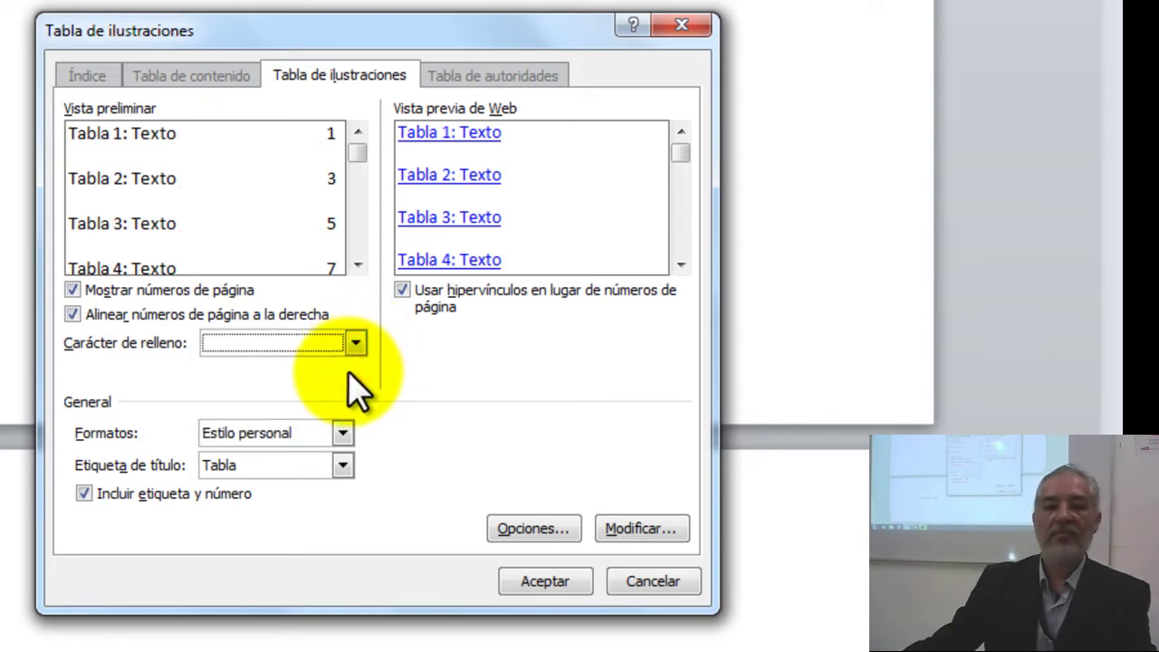
Step: Set the fill character to dots, keep page numbers shown, and insert the table of illustrations under Índice de Tablas
{"action": "left_click", "coordinate": [356, 345]}
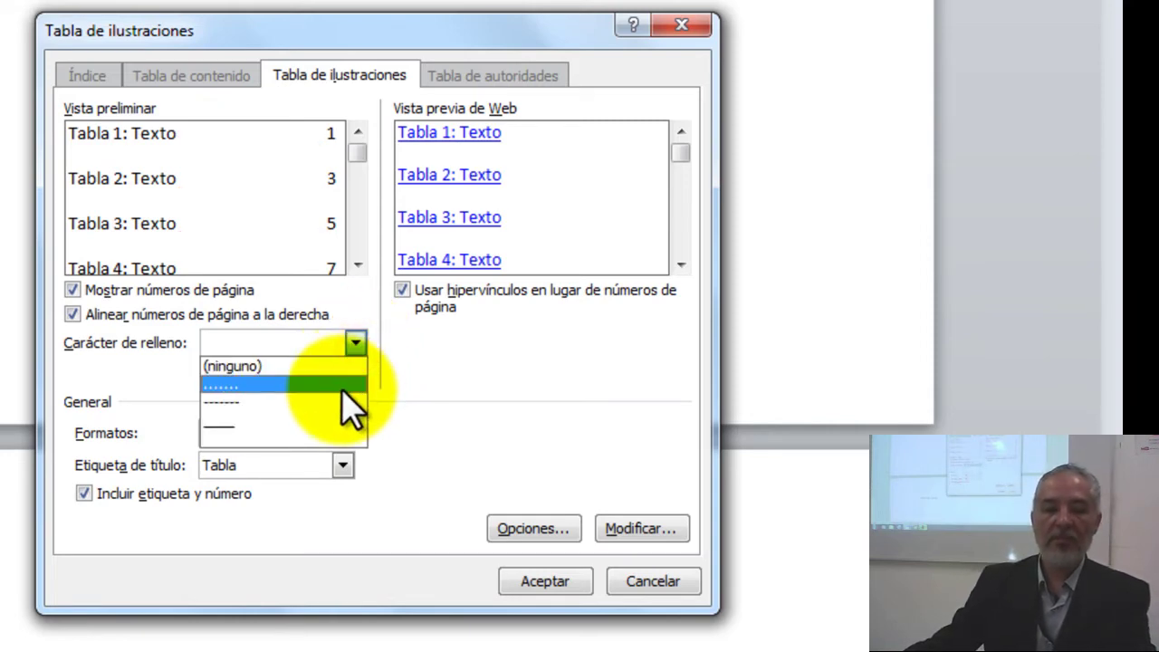
{"action": "left_click", "coordinate": [354, 386]}
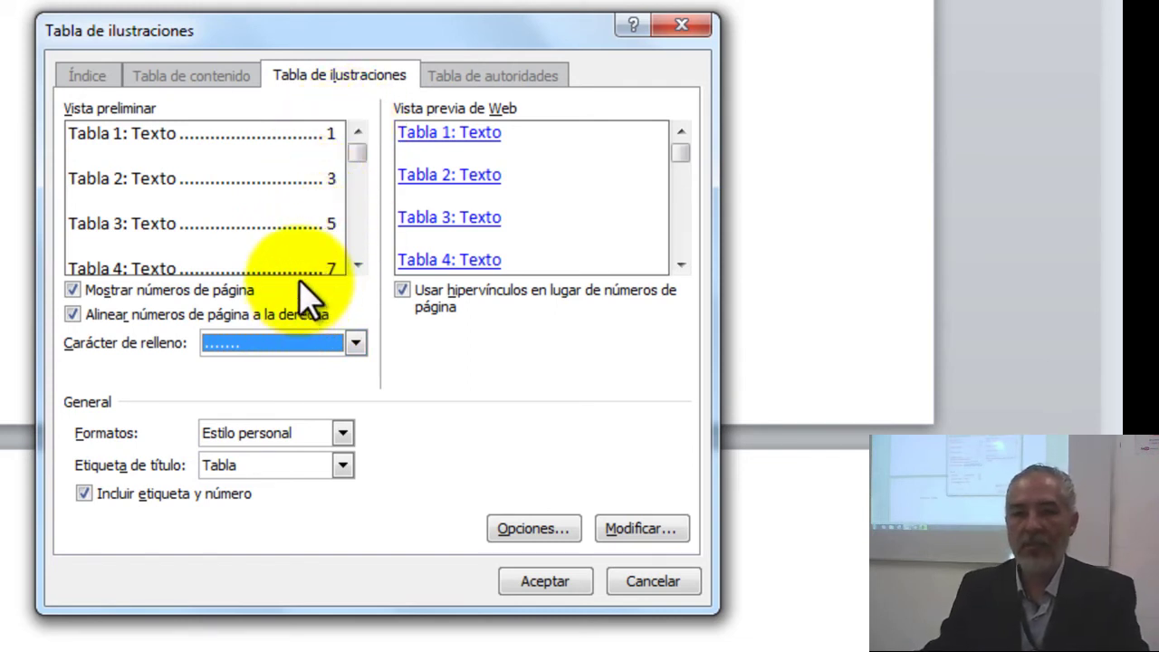
{"action": "left_click", "coordinate": [73, 308]}
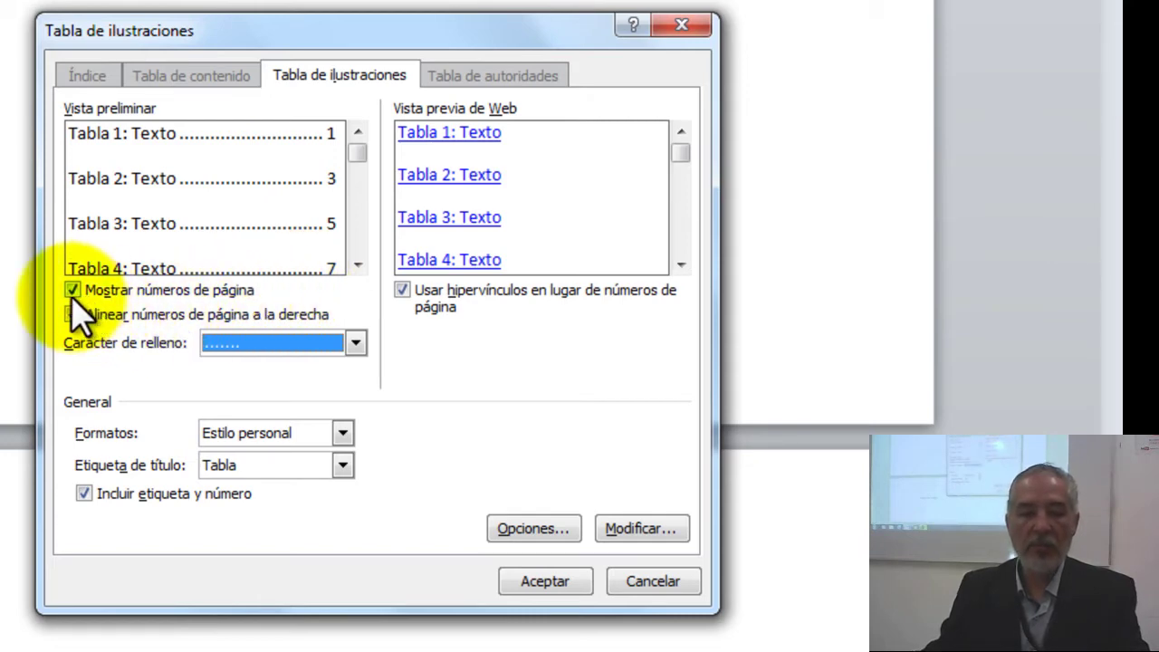
{"action": "left_click", "coordinate": [72, 293]}
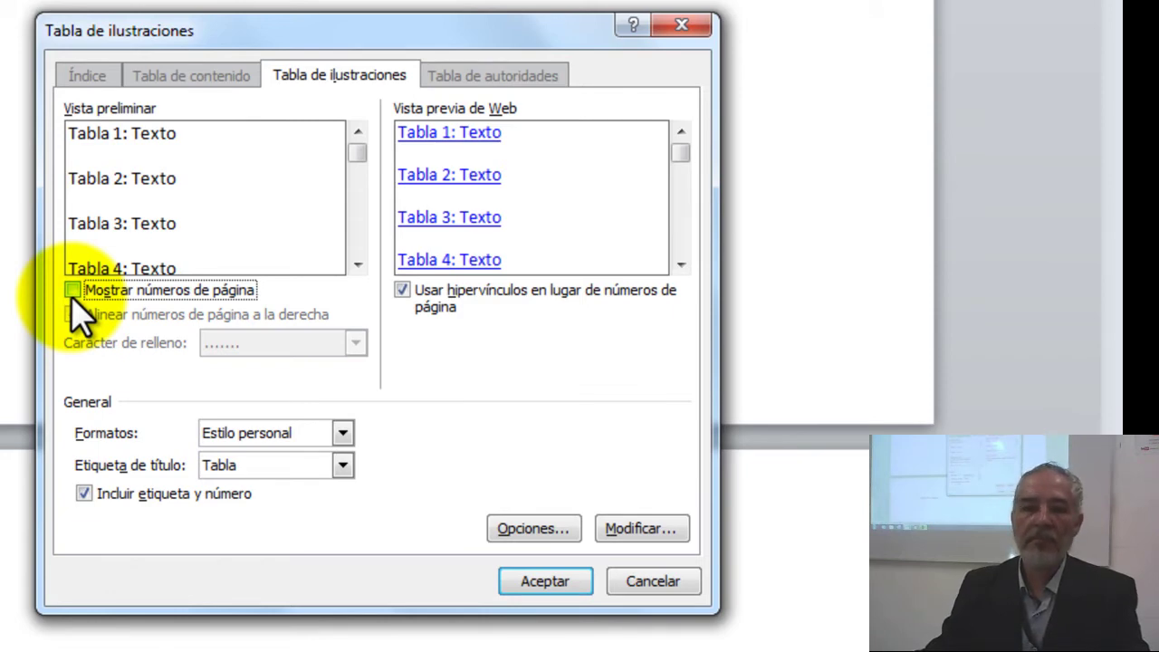
{"action": "left_click", "coordinate": [72, 293]}
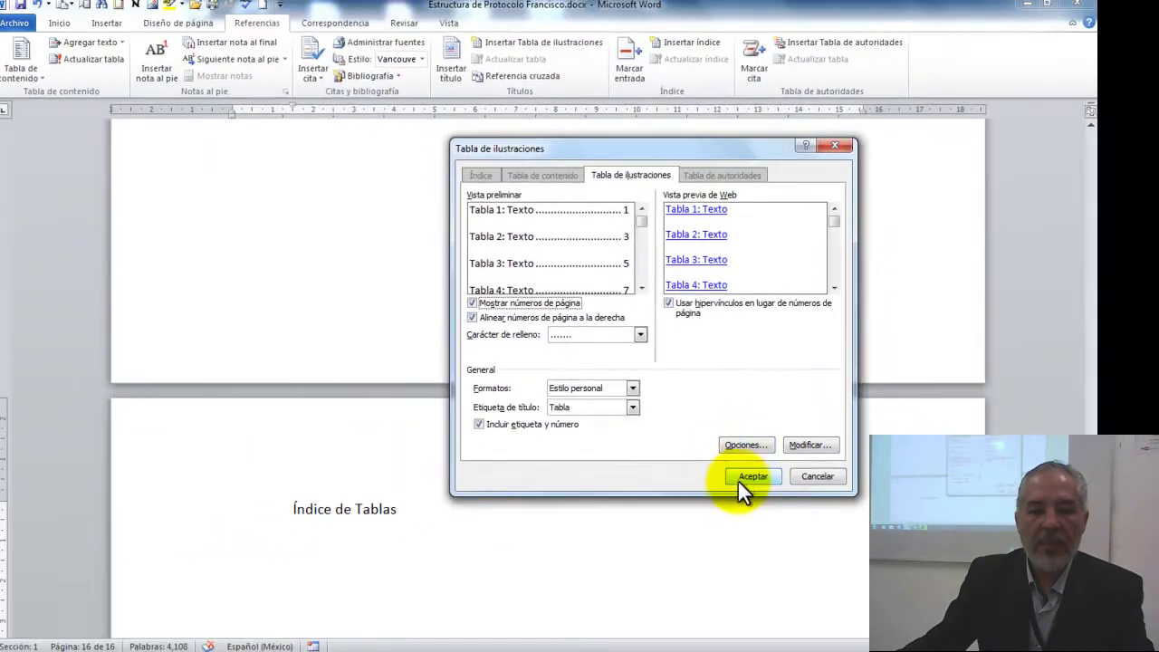
{"action": "left_click", "coordinate": [762, 477]}
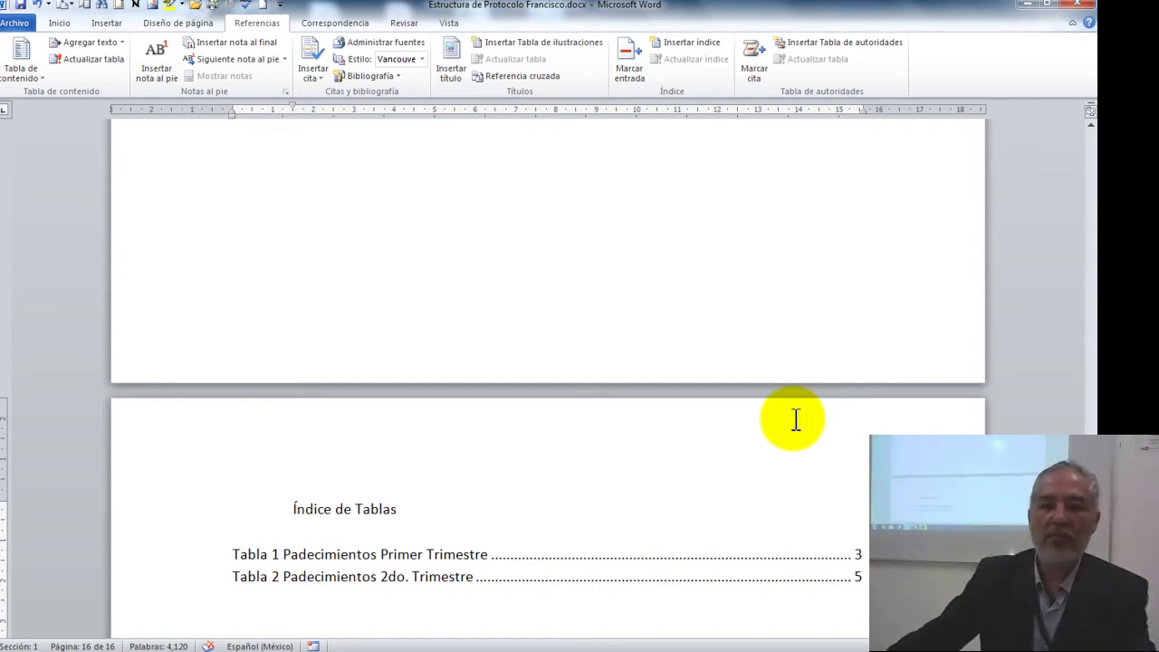
Step: Examine the linked entries and page numbers in the inserted table of illustrations
{"action": "scroll", "coordinate": [852, 523], "scroll_direction": "down", "scroll_amount": 3}
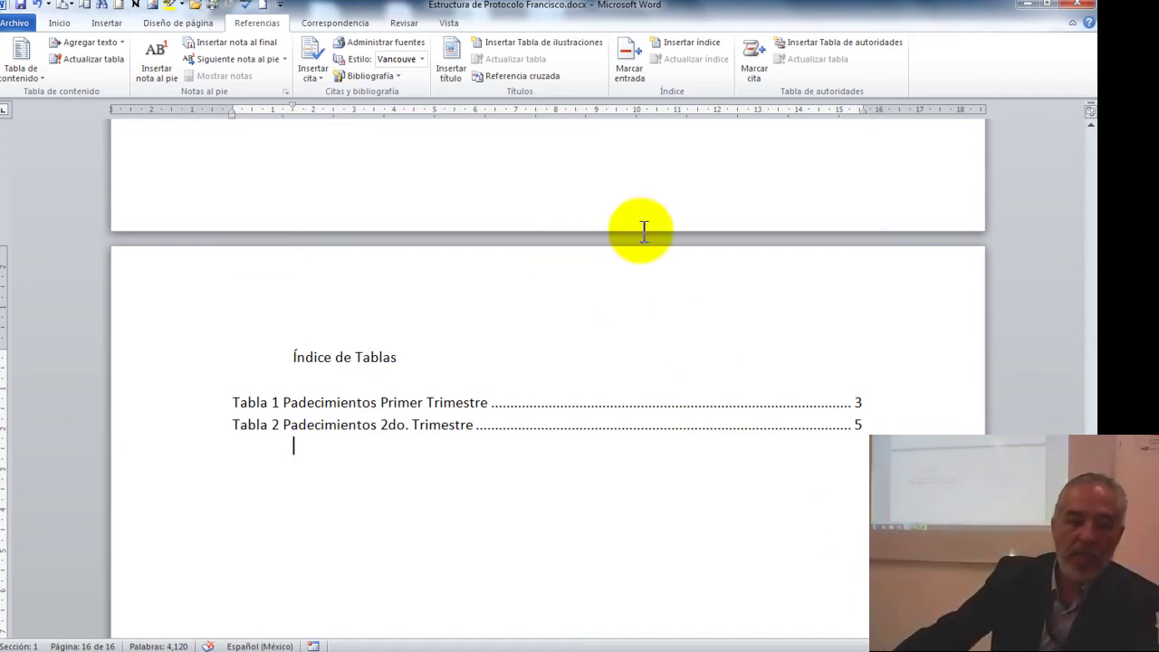
{"action": "left_click", "coordinate": [392, 410]}
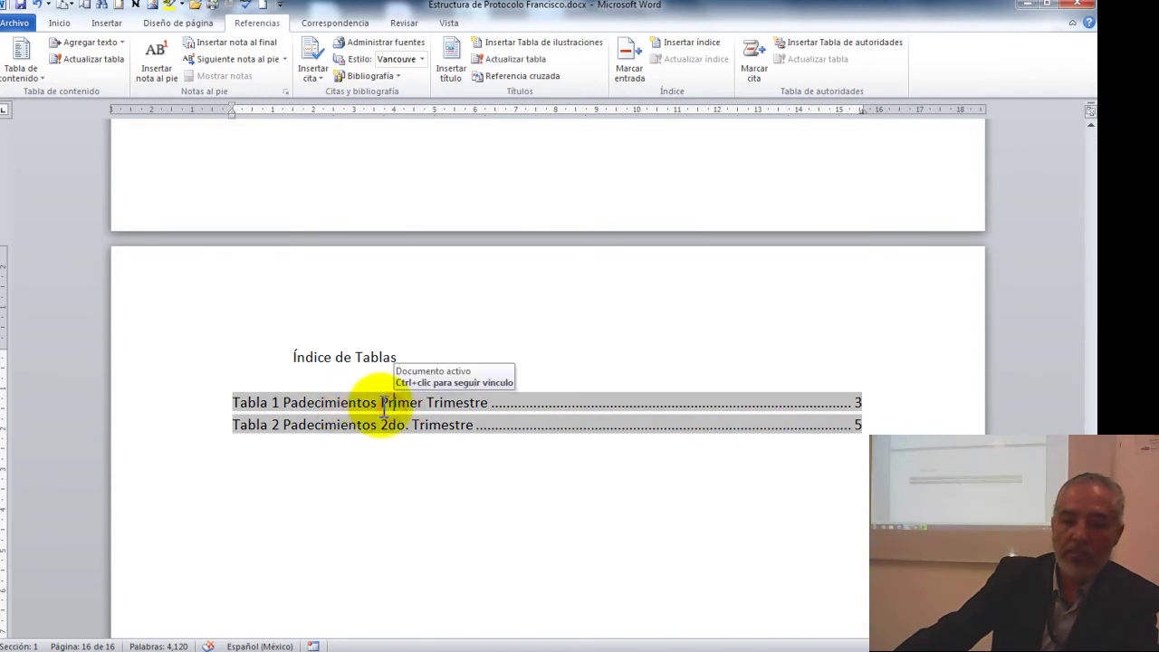
{"action": "left_click", "coordinate": [511, 420]}
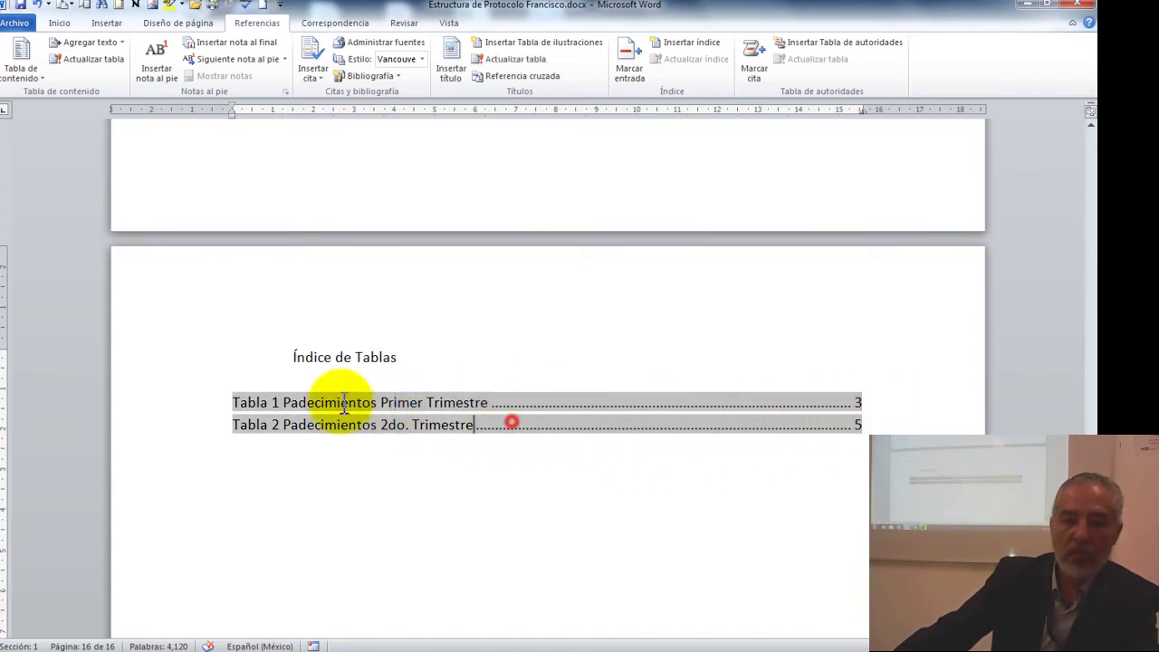
{"action": "left_click", "coordinate": [712, 490]}
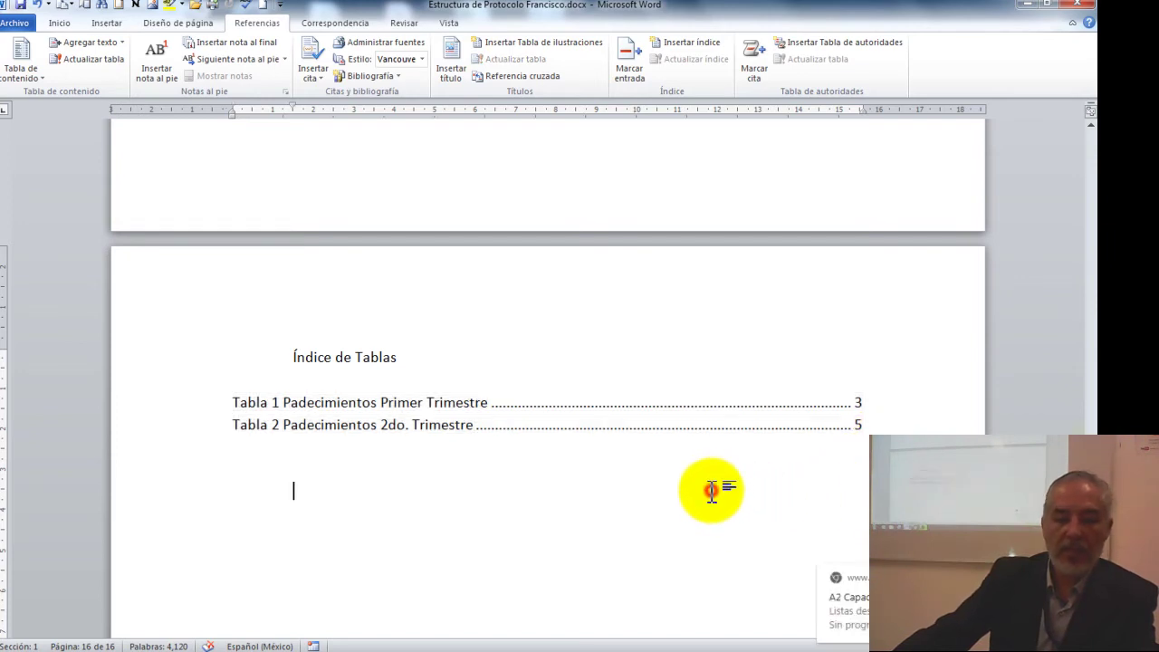
{"action": "left_click", "coordinate": [561, 403]}
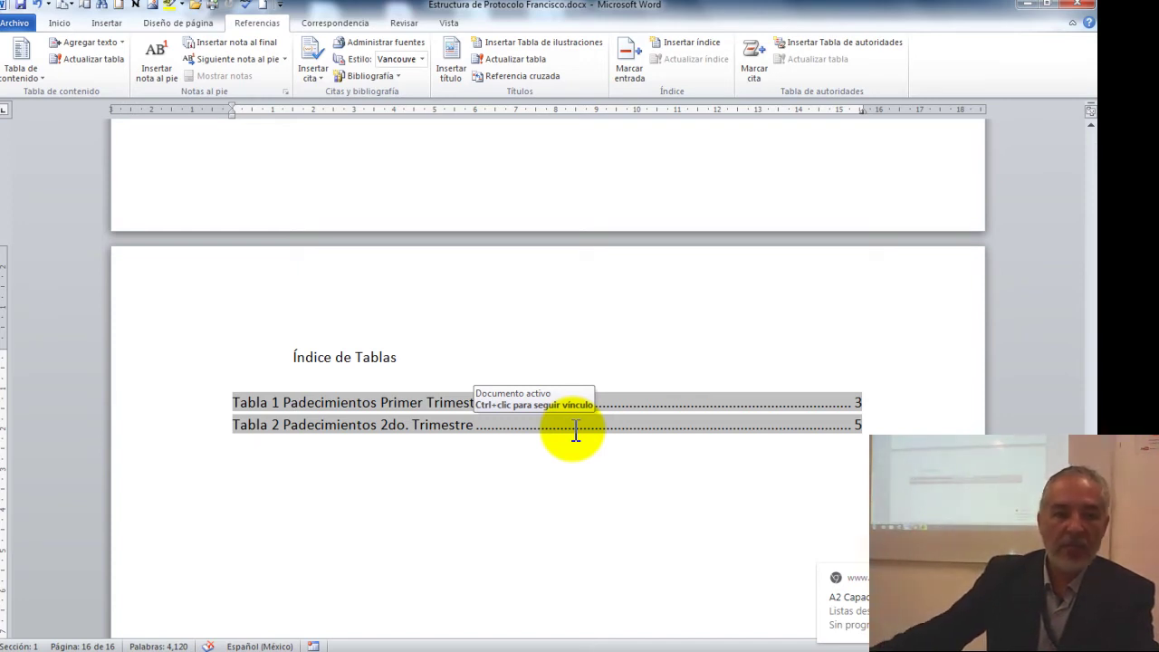
{"action": "left_click", "coordinate": [413, 473]}
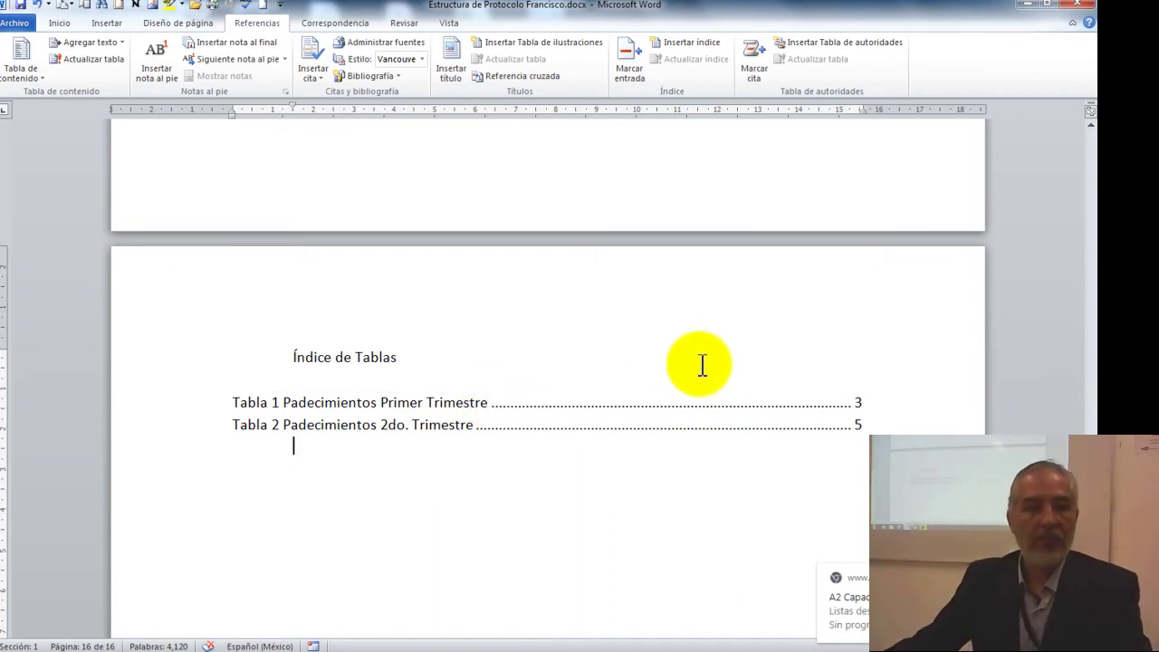
{"action": "left_click", "coordinate": [498, 404]}
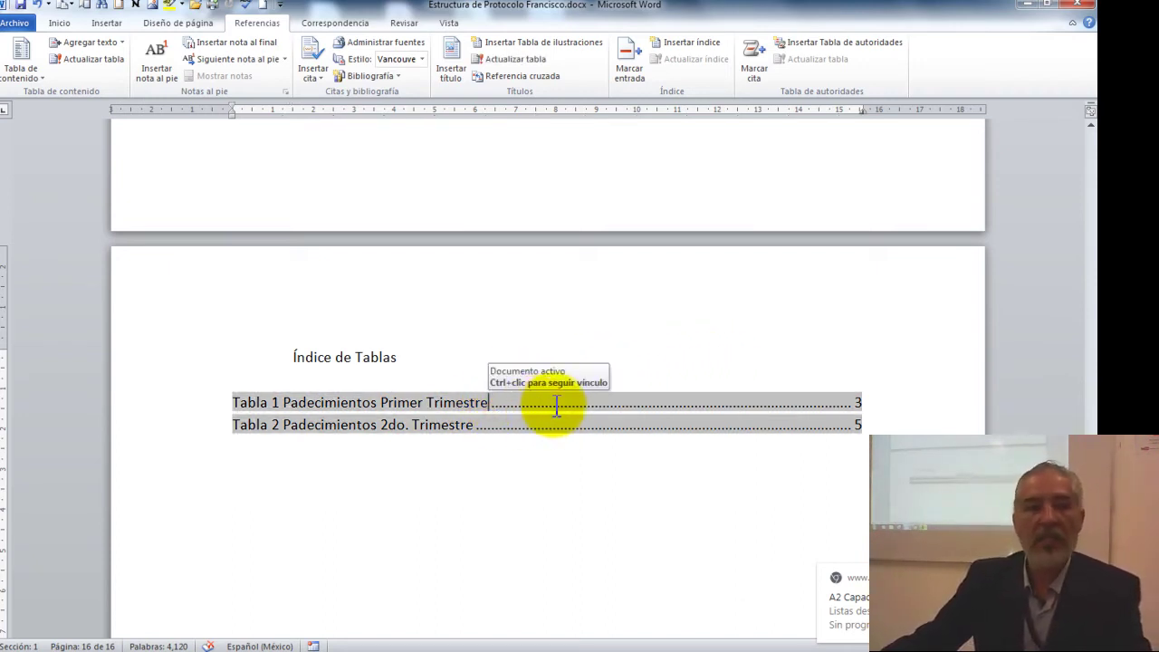
Step: Add 2020 to the end of the Tabla 1 caption, Padecimientos Primer Trimestre, below the first table
{"action": "scroll", "coordinate": [561, 399], "scroll_direction": "up", "scroll_amount": 10}
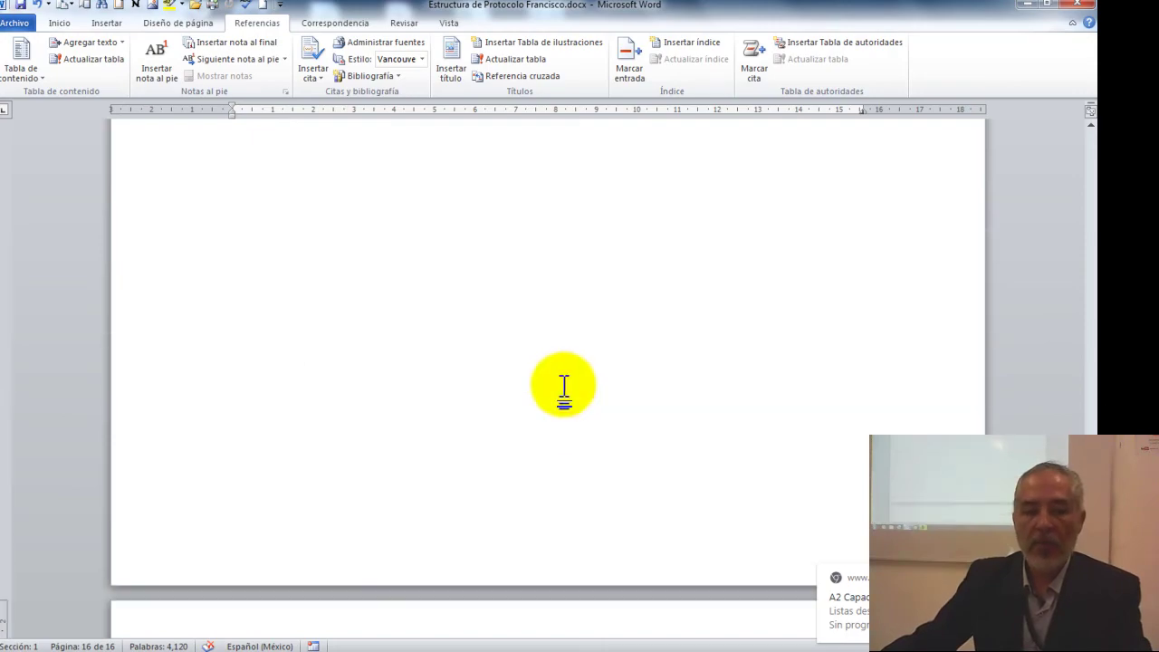
{"action": "left_click_drag", "start_coordinate": [1090, 536], "coordinate": [1091, 206]}
{"action": "left_click", "coordinate": [455, 355]}
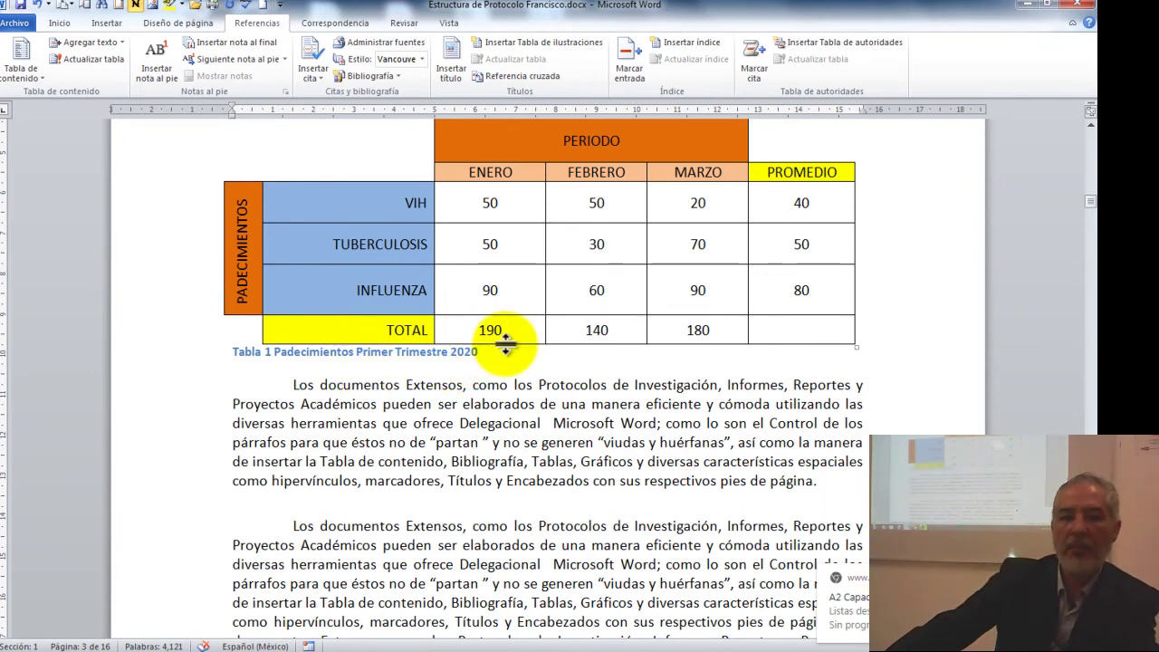
Step: Update the entire table of illustrations on the Índice de Tablas page, including its entry texts
{"action": "scroll", "coordinate": [543, 344], "scroll_direction": "down", "scroll_amount": 10}
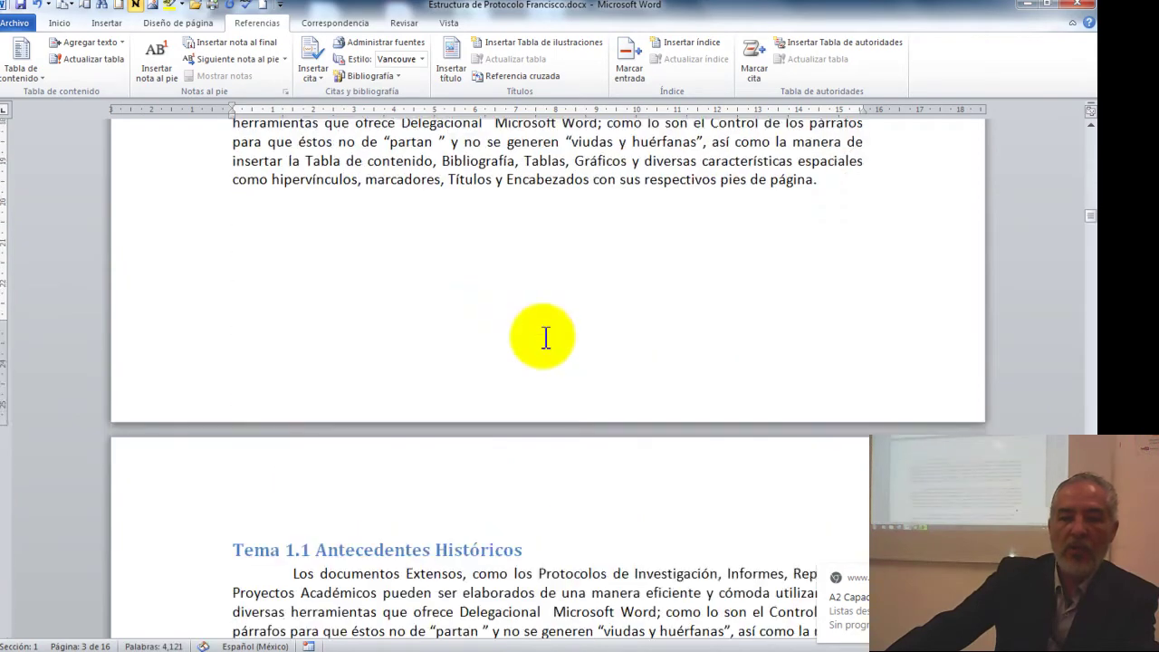
{"action": "left_click_drag", "start_coordinate": [1087, 217], "coordinate": [1093, 425]}
{"action": "left_click_drag", "start_coordinate": [1092, 494], "coordinate": [1092, 557]}
{"action": "left_click", "coordinate": [333, 350]}
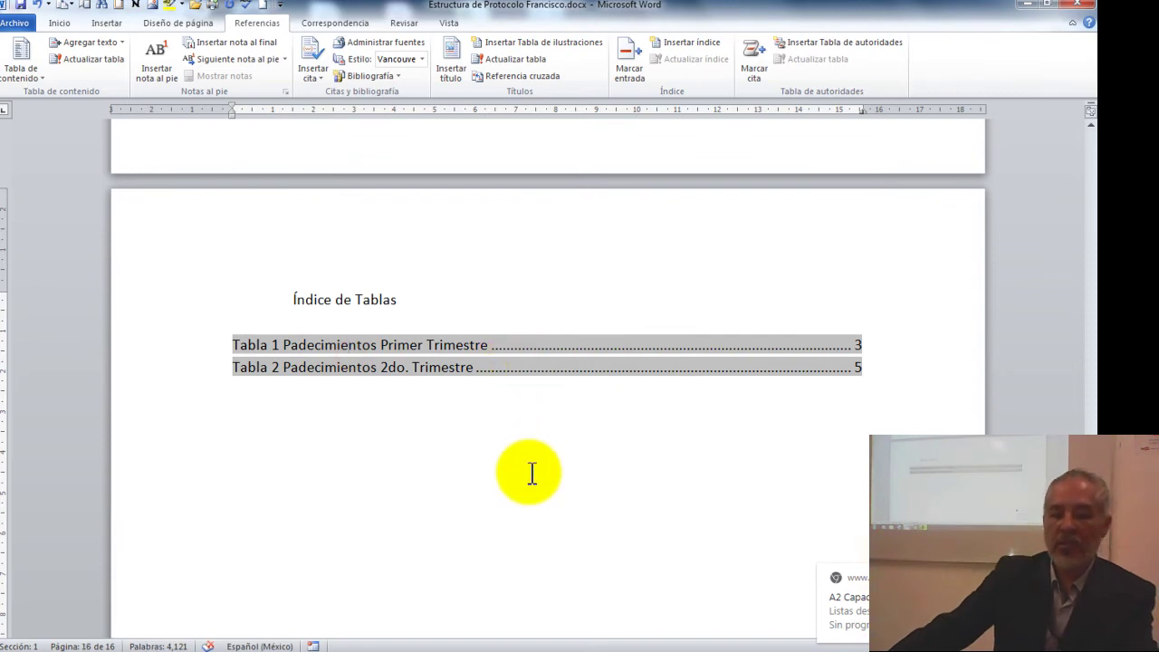
{"action": "right_click", "coordinate": [462, 347]}
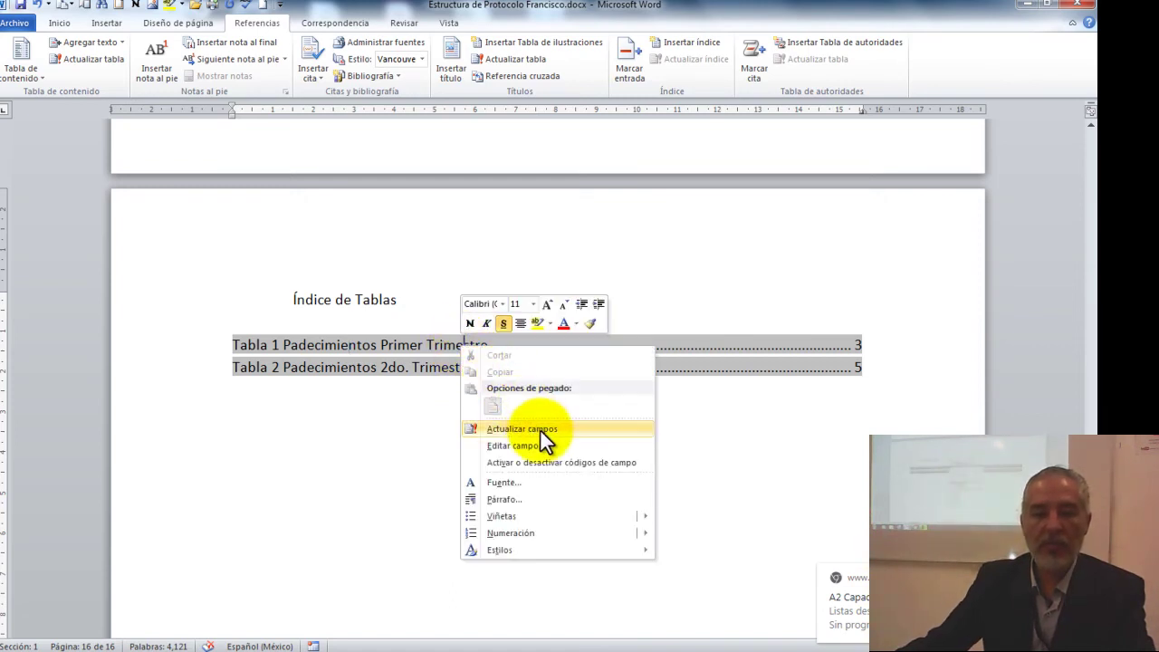
{"action": "left_click", "coordinate": [541, 431]}
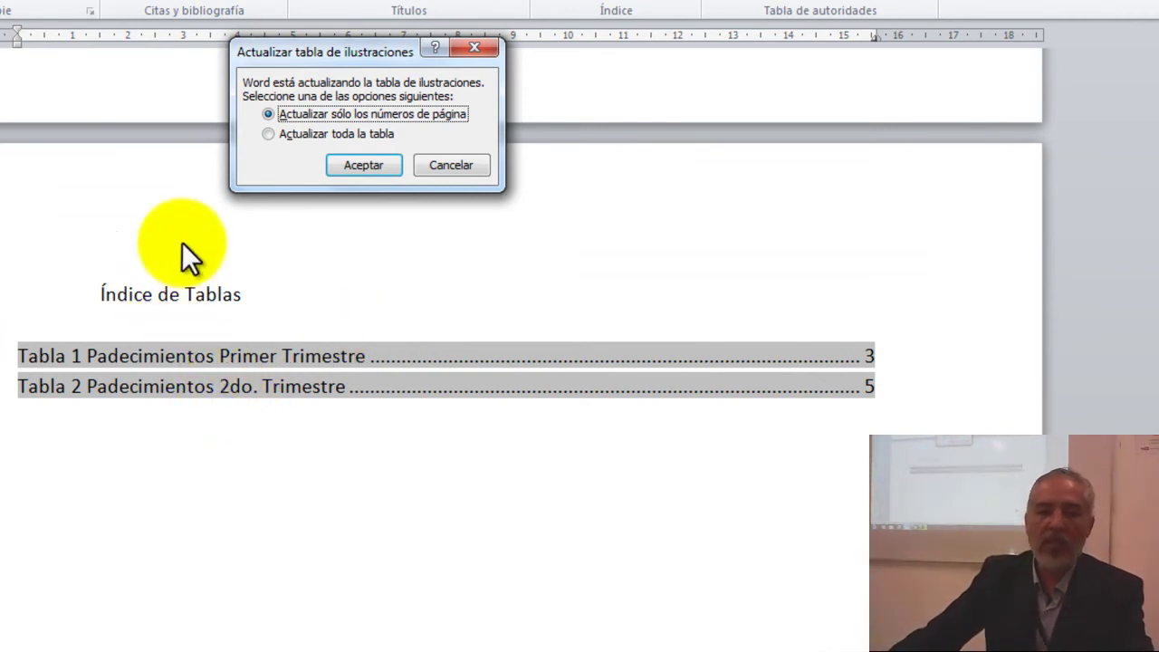
{"action": "left_click", "coordinate": [288, 135]}
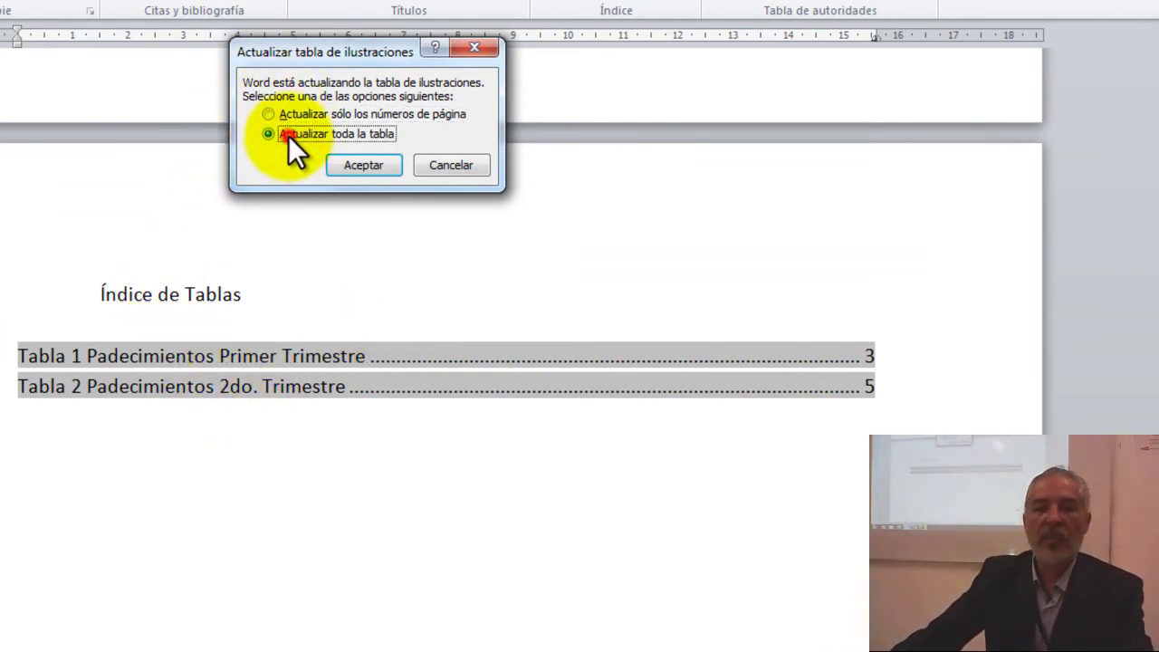
{"action": "left_click", "coordinate": [350, 163]}
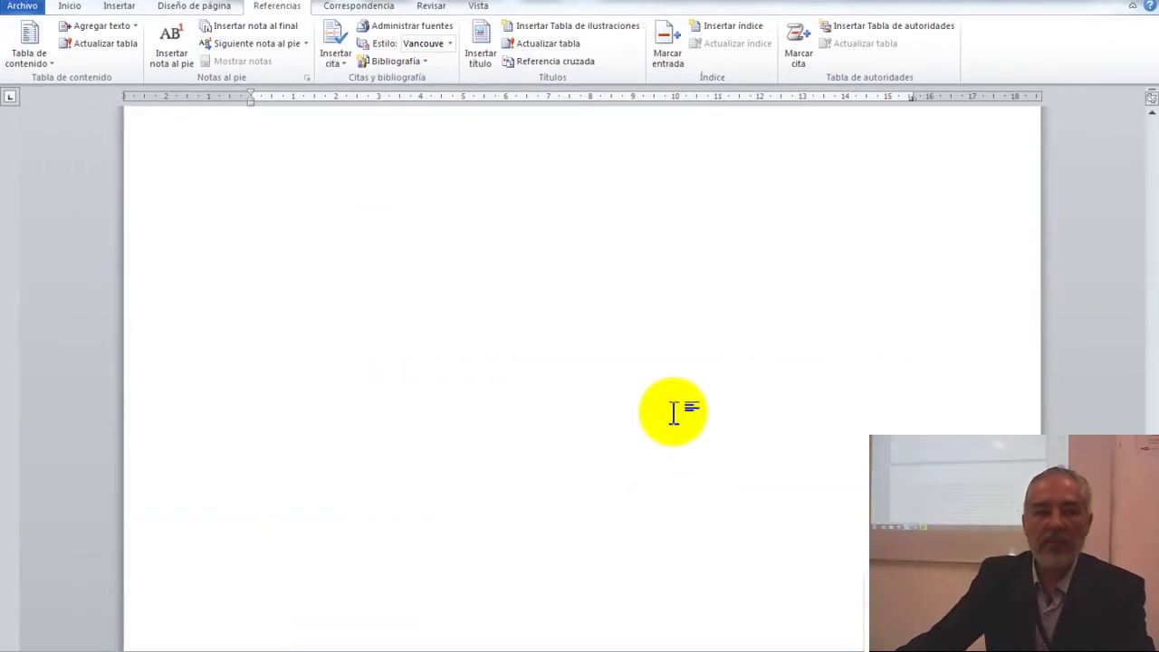
Step: Review the second captioned table and the caption insertion command, and check the entries on the Índice de Tablas page
{"action": "scroll", "coordinate": [673, 412], "scroll_direction": "up", "scroll_amount": 15}
{"action": "scroll", "coordinate": [673, 412], "scroll_direction": "up", "scroll_amount": 10}
{"action": "left_click_drag", "start_coordinate": [1154, 463], "coordinate": [1155, 257]}
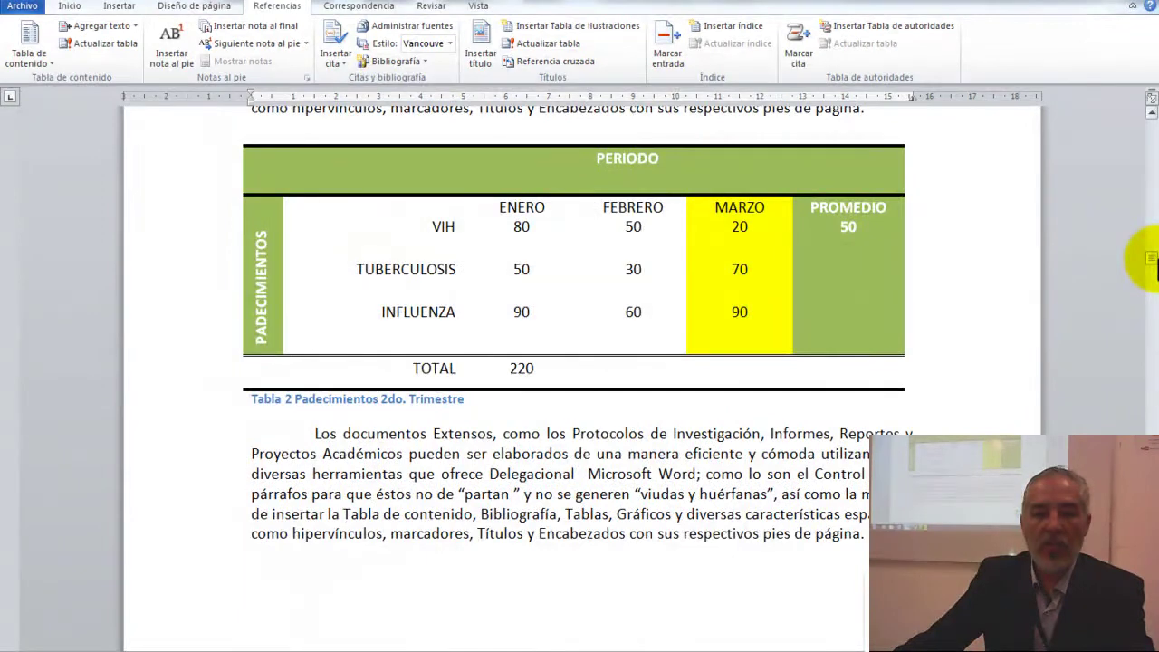
{"action": "left_click", "coordinate": [234, 141]}
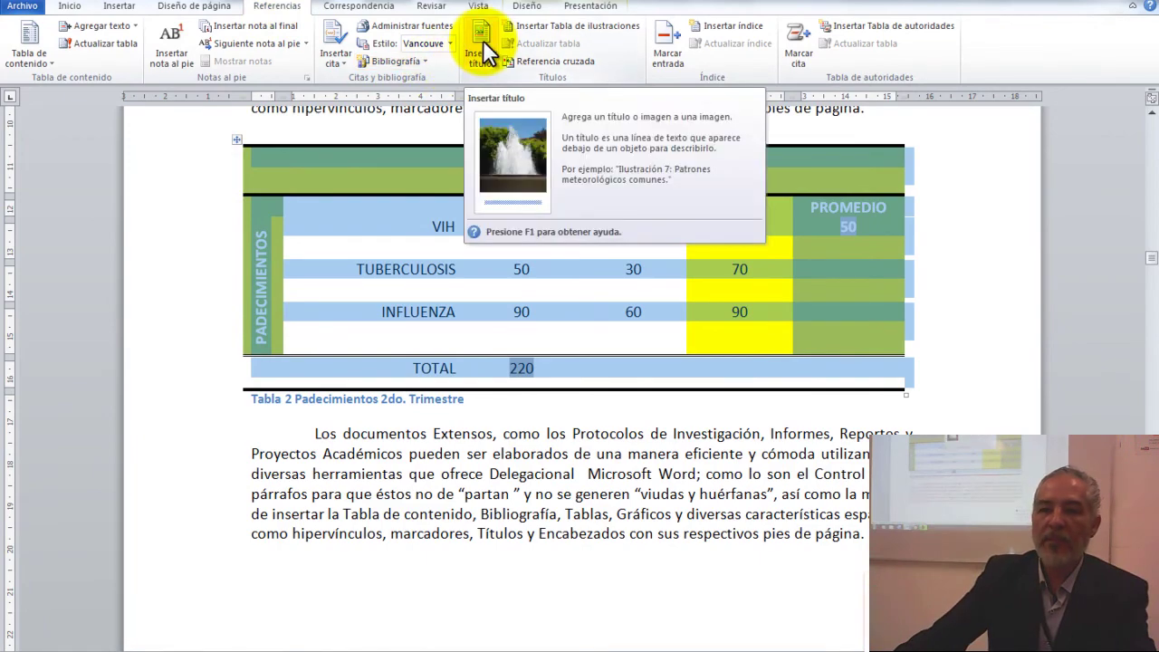
{"action": "scroll", "coordinate": [613, 176], "scroll_direction": "down", "scroll_amount": 8}
{"action": "scroll", "coordinate": [613, 185], "scroll_direction": "down", "scroll_amount": 10}
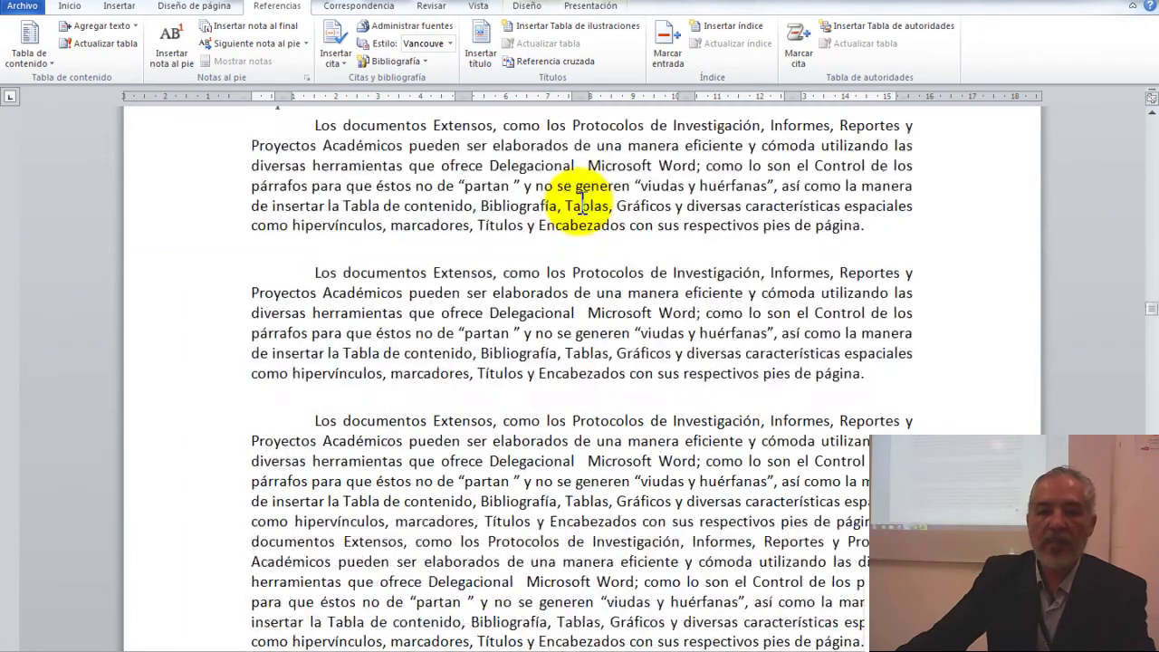
{"action": "scroll", "coordinate": [582, 199], "scroll_direction": "down", "scroll_amount": 6}
{"action": "left_click", "coordinate": [1044, 361]}
{"action": "left_click_drag", "start_coordinate": [1148, 328], "coordinate": [1149, 334]}
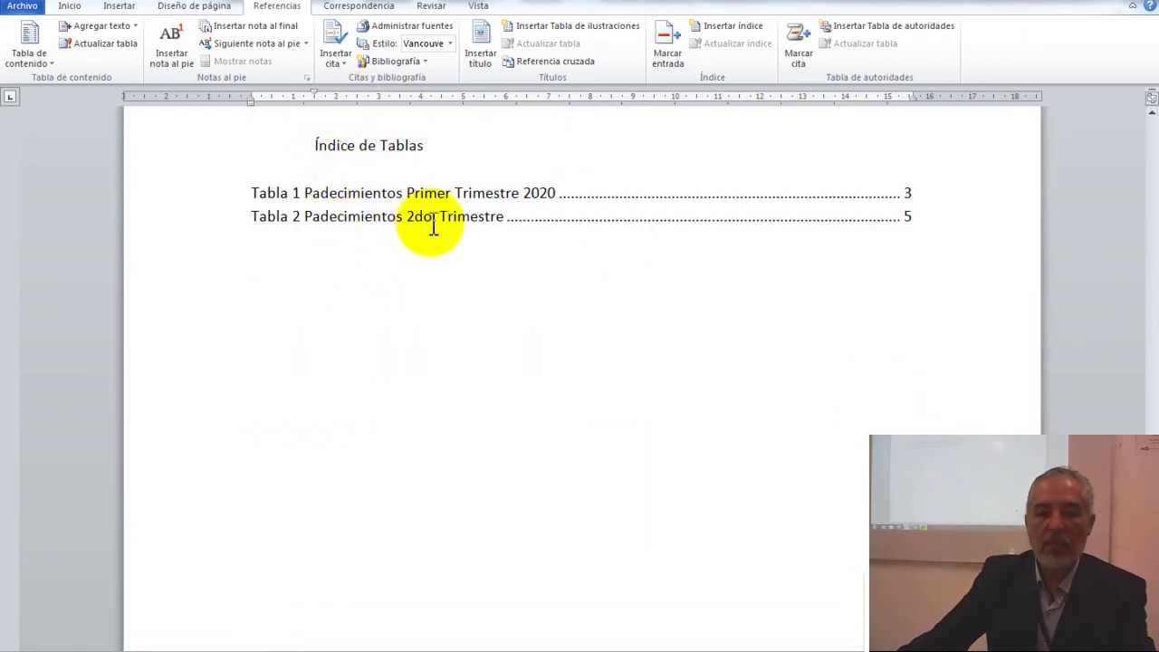
{"action": "left_click", "coordinate": [457, 265]}
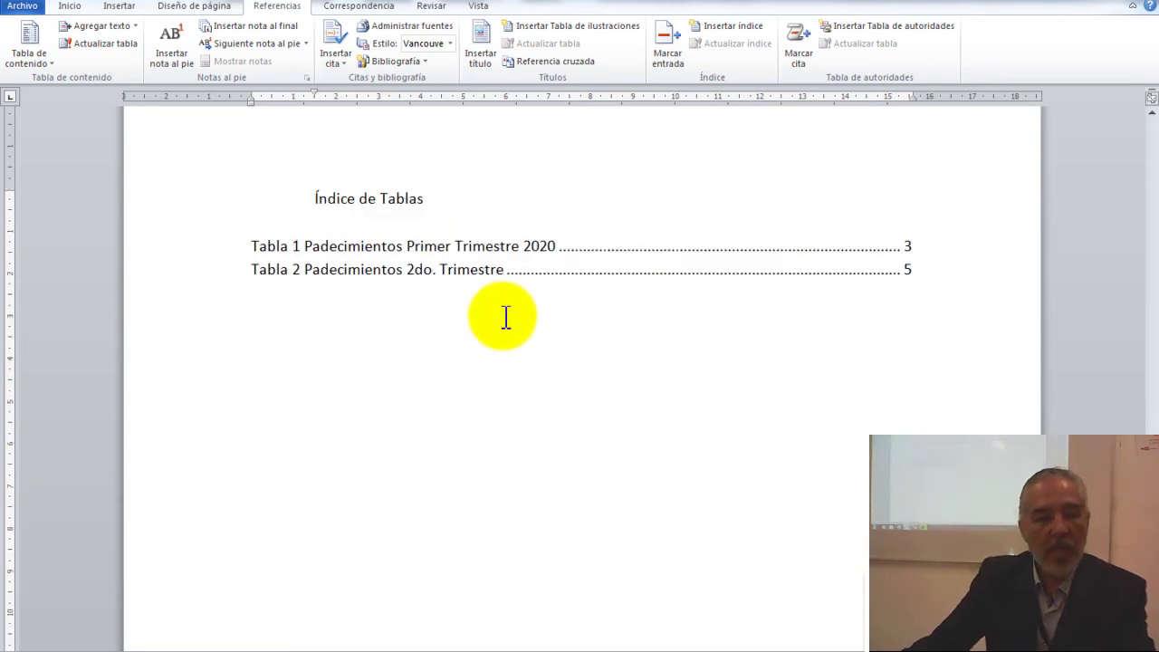
{"action": "scroll", "coordinate": [503, 314], "scroll_direction": "up", "scroll_amount": 2}
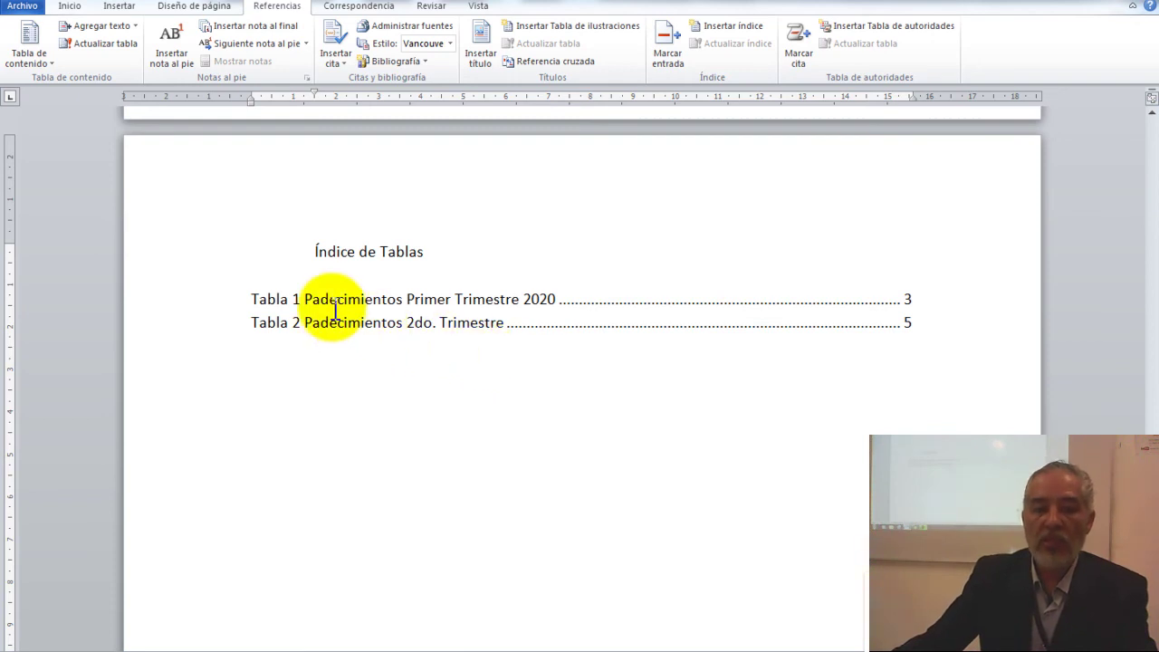
Step: Apply the Título 1 style to the Índice de Tablas heading
{"action": "left_click", "coordinate": [195, 265]}
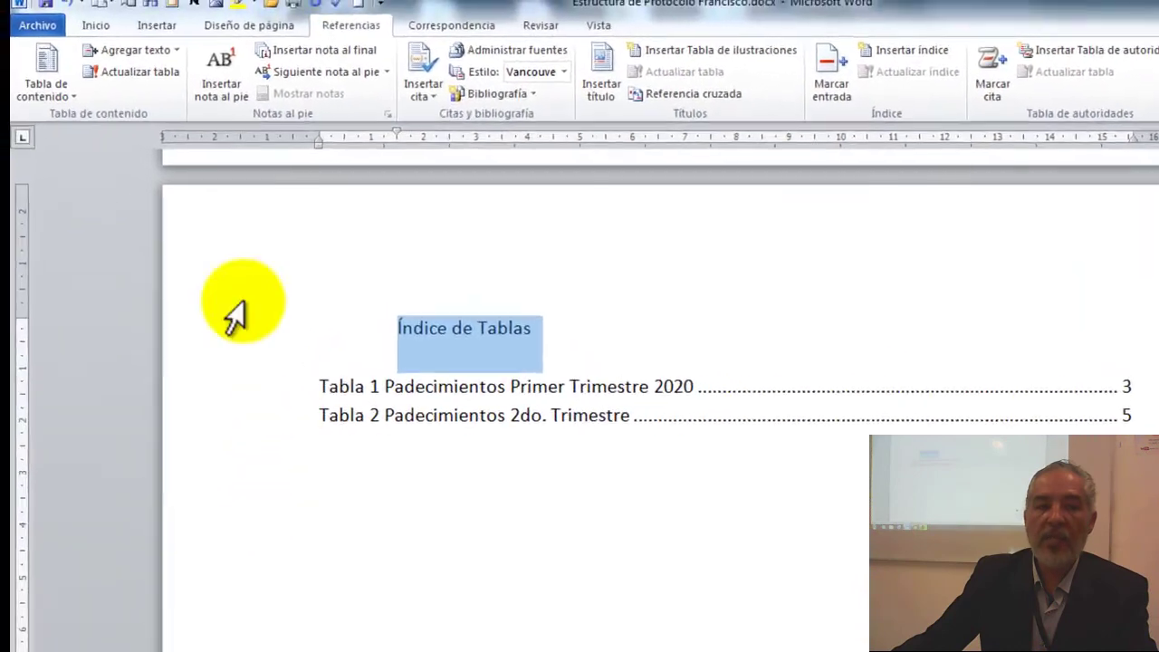
{"action": "left_click", "coordinate": [110, 36]}
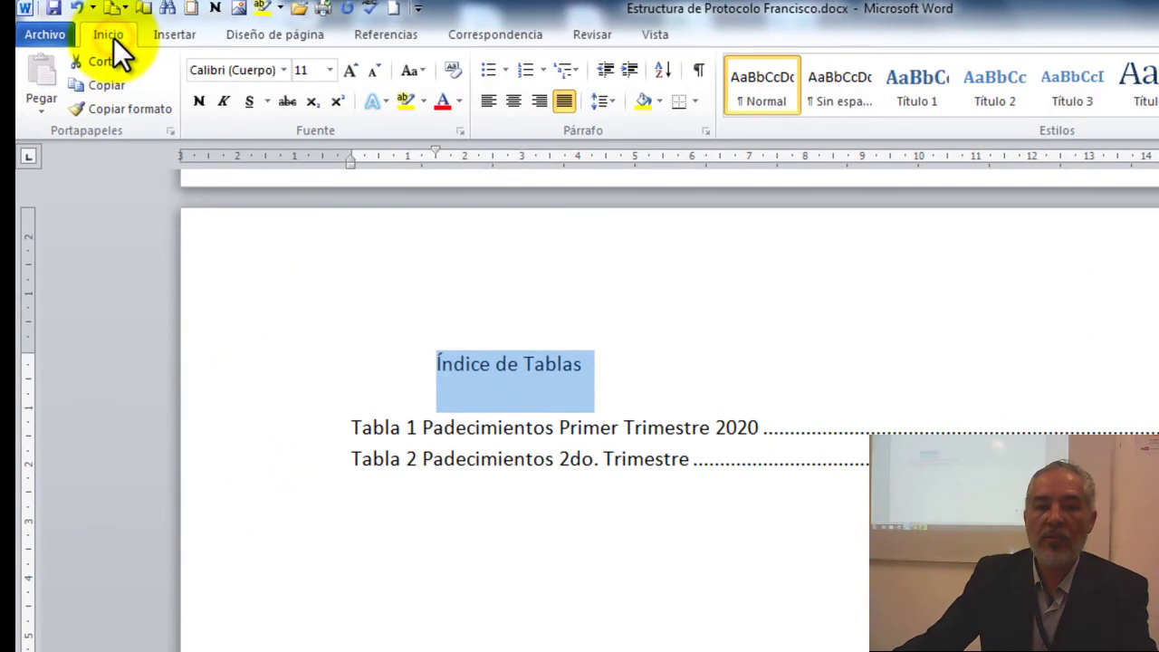
{"action": "left_click", "coordinate": [907, 93]}
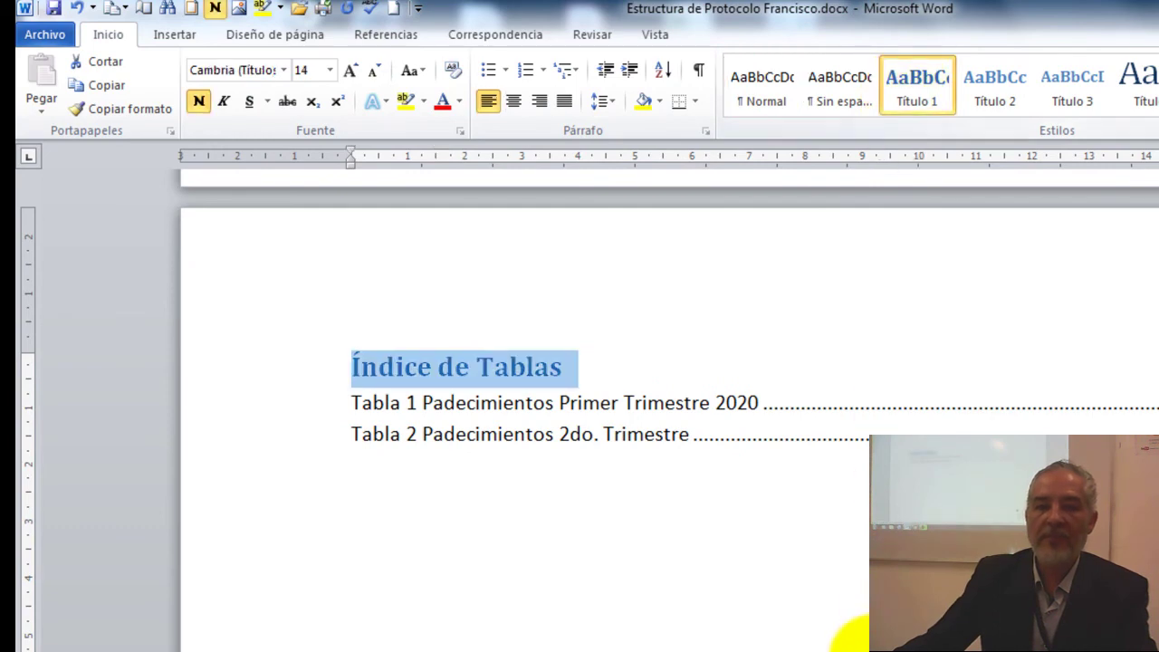
{"action": "left_click", "coordinate": [865, 514]}
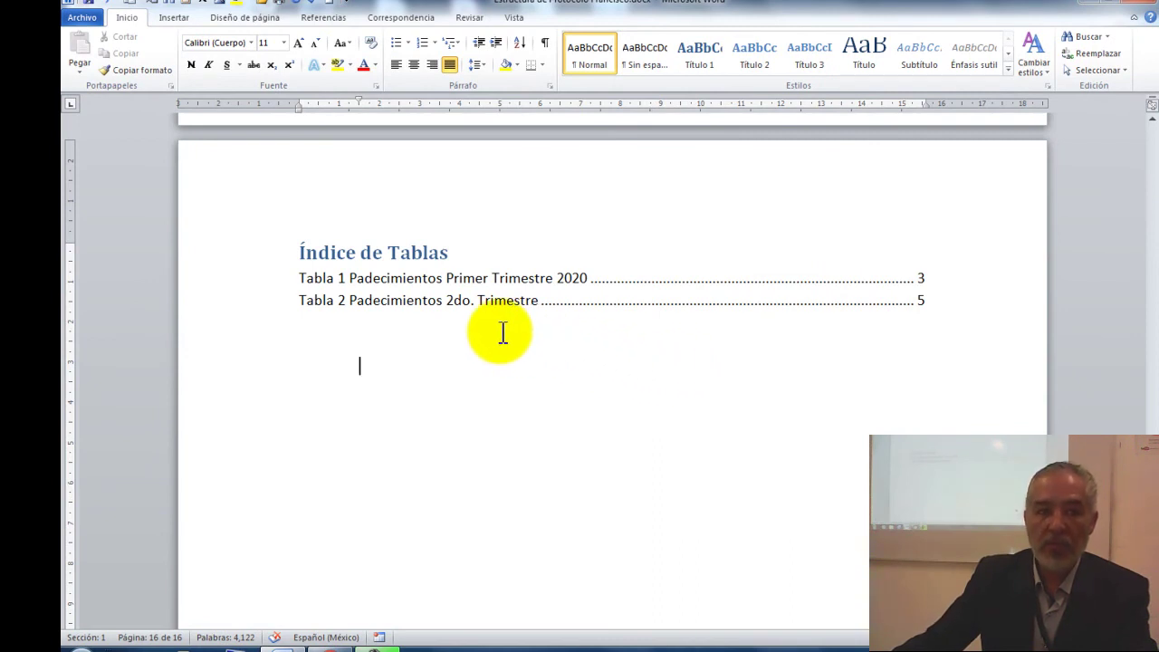
{"action": "left_click", "coordinate": [408, 251]}
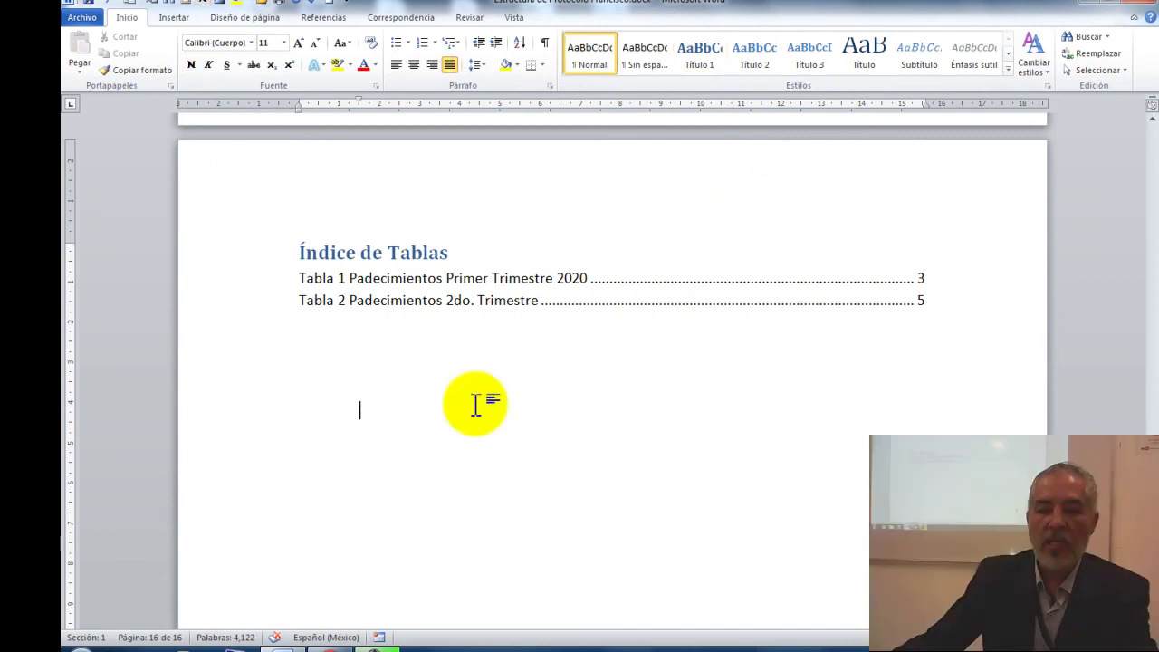
Step: Update the entire Contenido table of contents near the document's beginning to include the Índice de Tablas heading
{"action": "left_click_drag", "start_coordinate": [1152, 589], "coordinate": [1154, 166]}
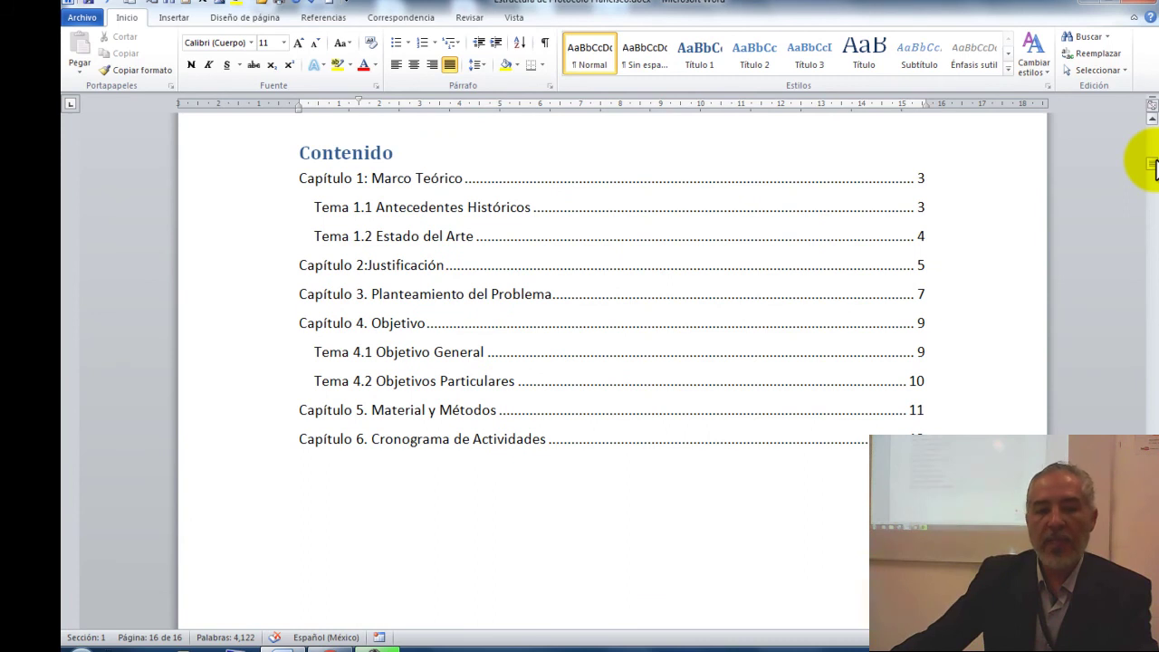
{"action": "left_click", "coordinate": [393, 440]}
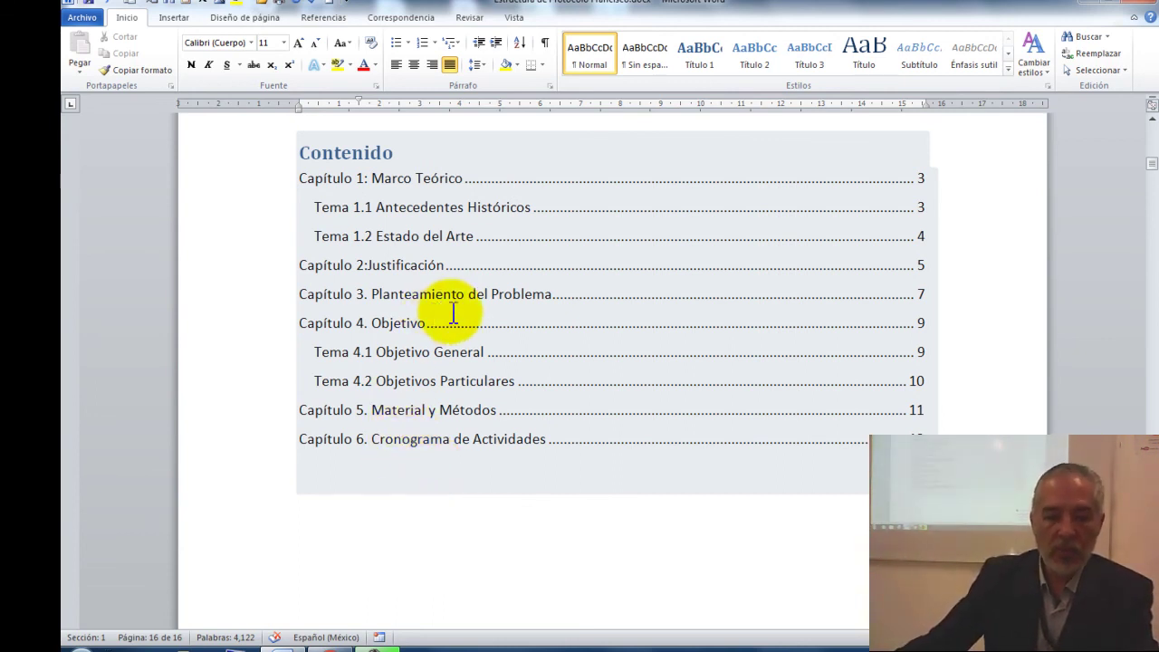
{"action": "left_click", "coordinate": [520, 260]}
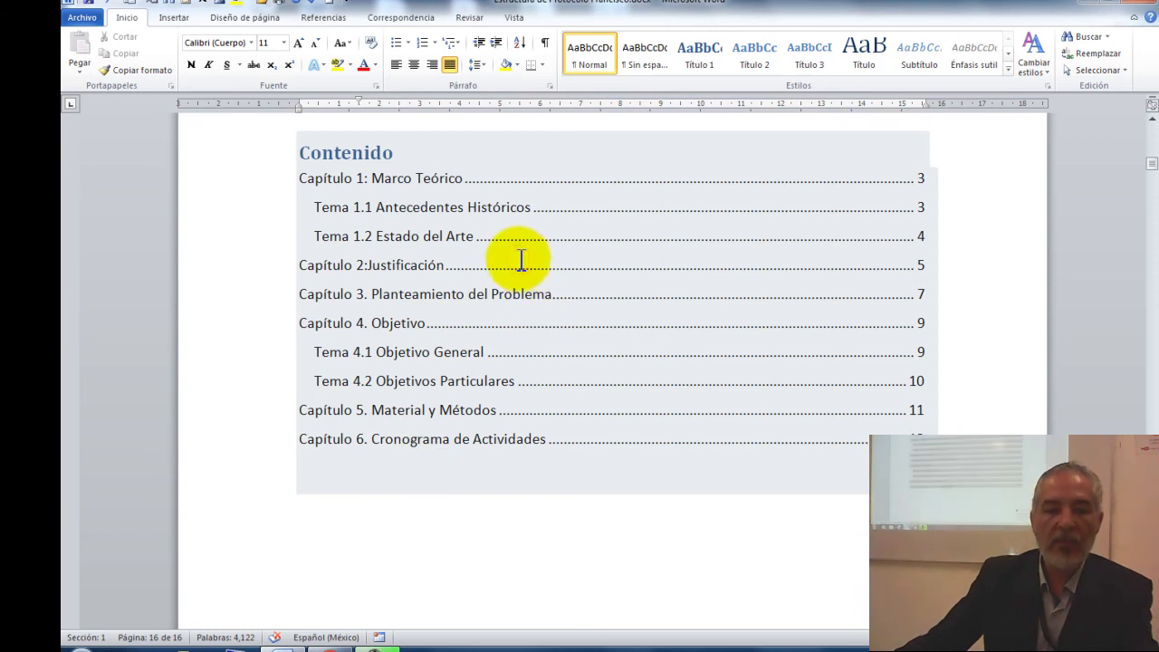
{"action": "scroll", "coordinate": [499, 232], "scroll_direction": "up", "scroll_amount": 1}
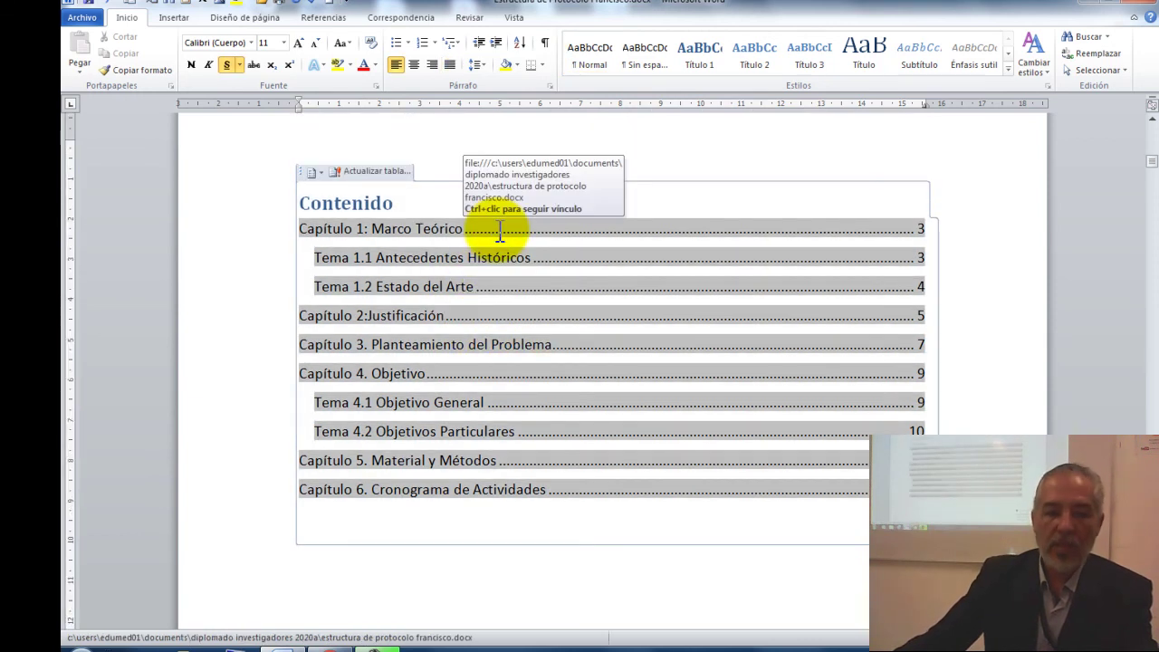
{"action": "left_click", "coordinate": [368, 173]}
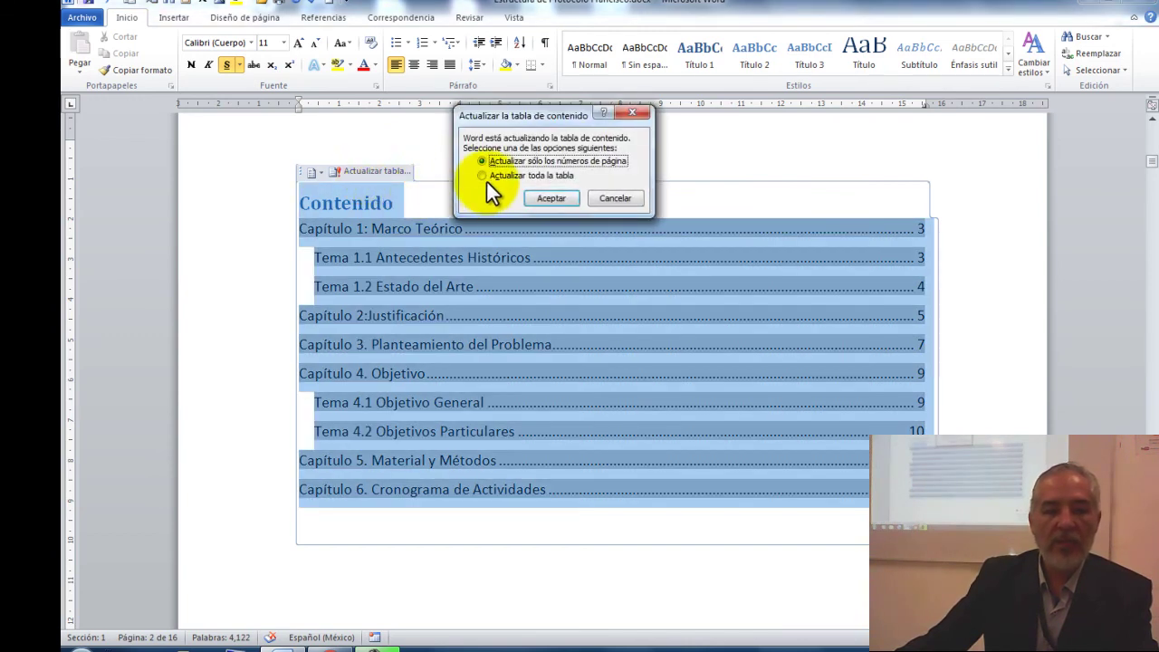
{"action": "left_click", "coordinate": [488, 175]}
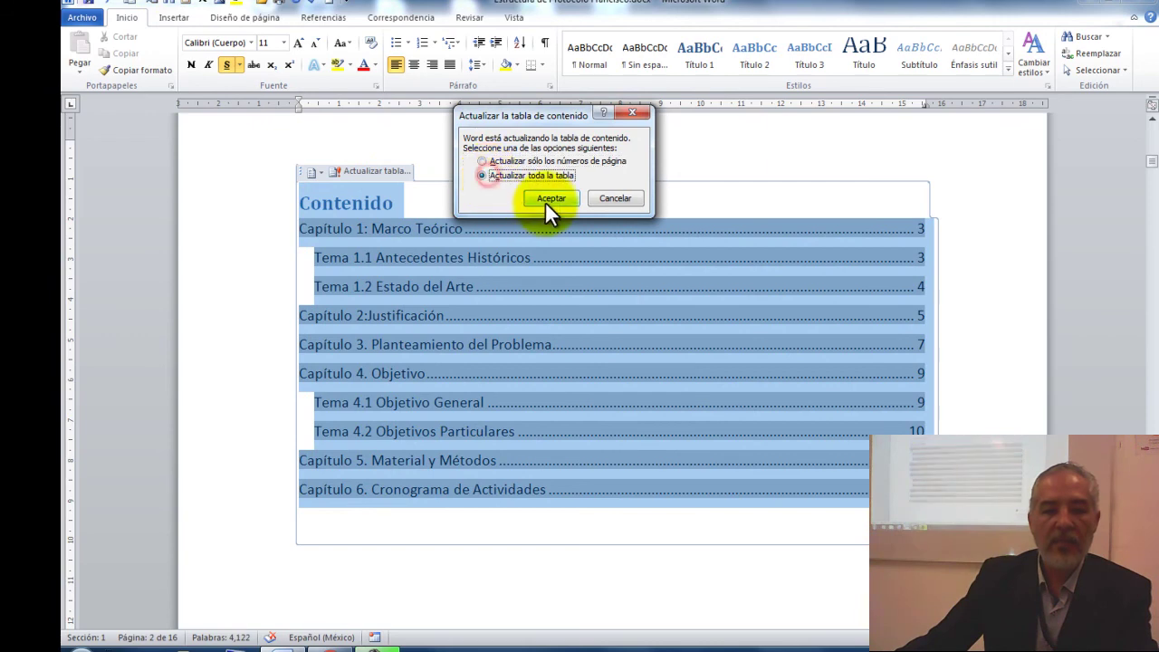
{"action": "left_click", "coordinate": [547, 199]}
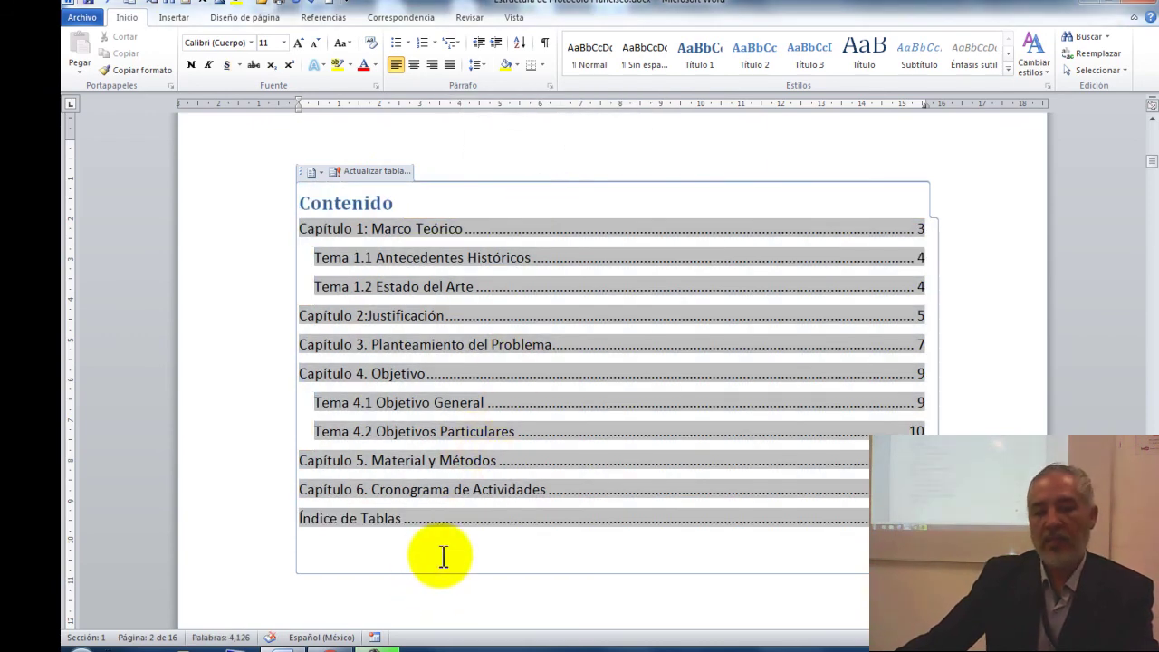
{"action": "left_click", "coordinate": [444, 547]}
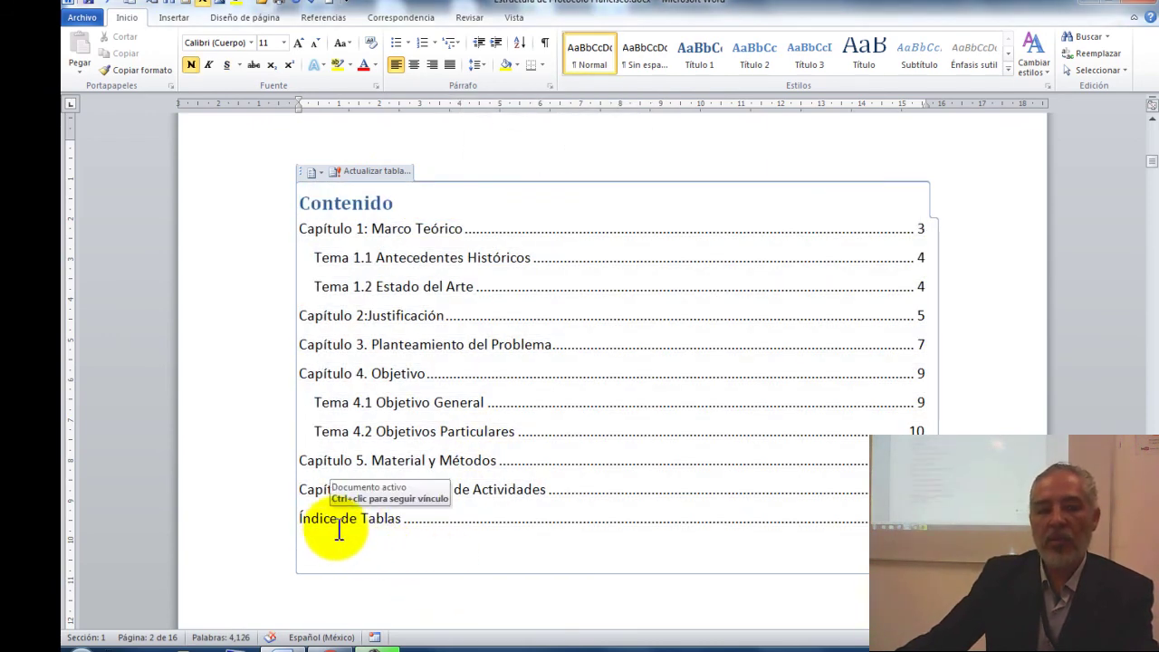